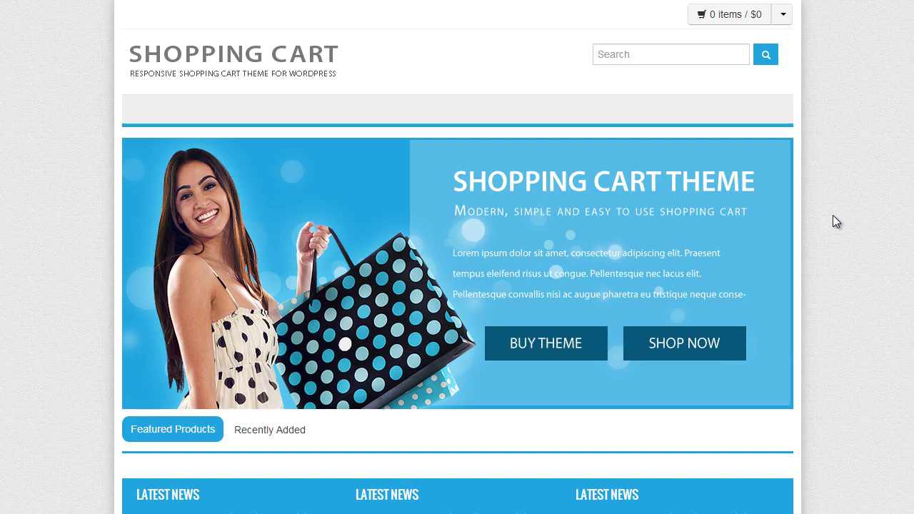
- Open the Amazon Import Tool (Version 1.2) details page under Extra Plugins > Import Tools
scroll(832, 223, down, 2)
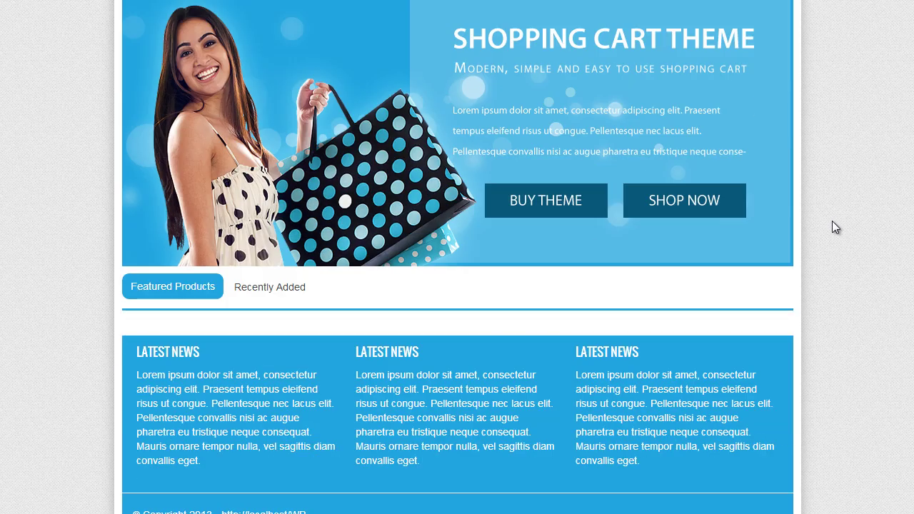
scroll(829, 223, up, 2)
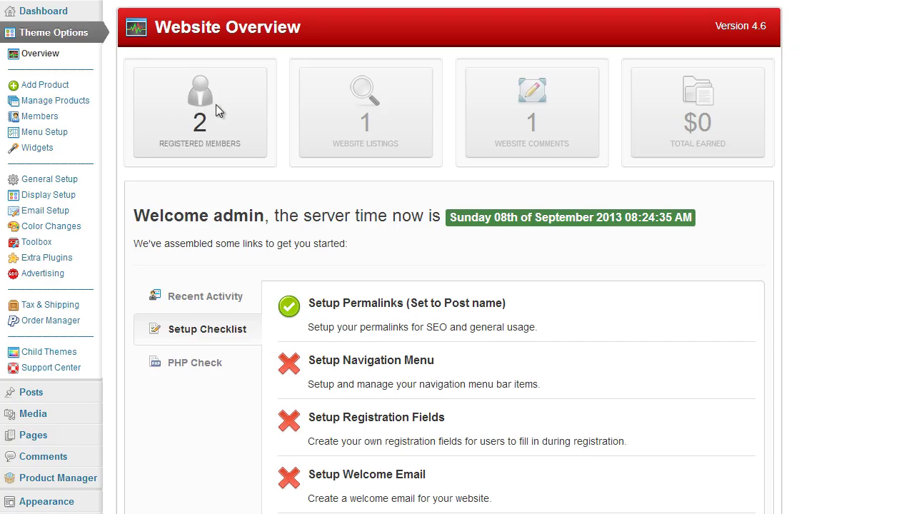
scroll(143, 194, down, 1)
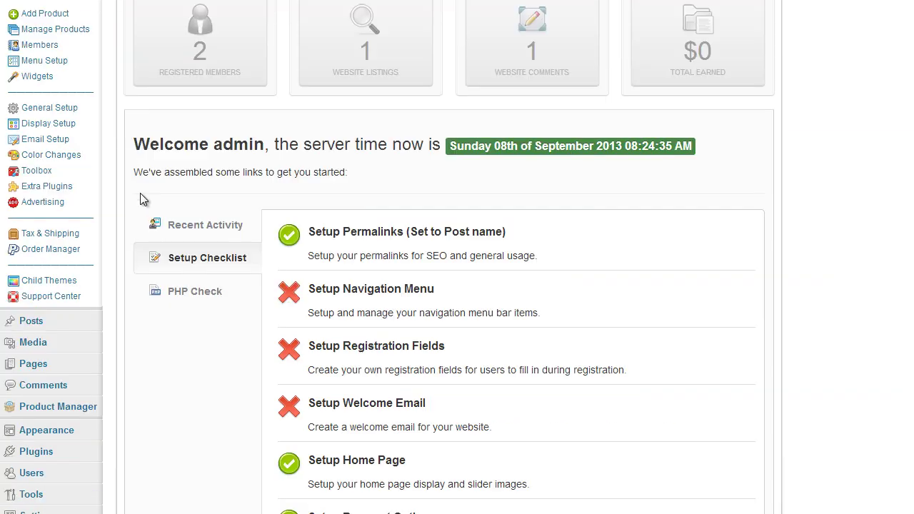
scroll(140, 193, up, 1)
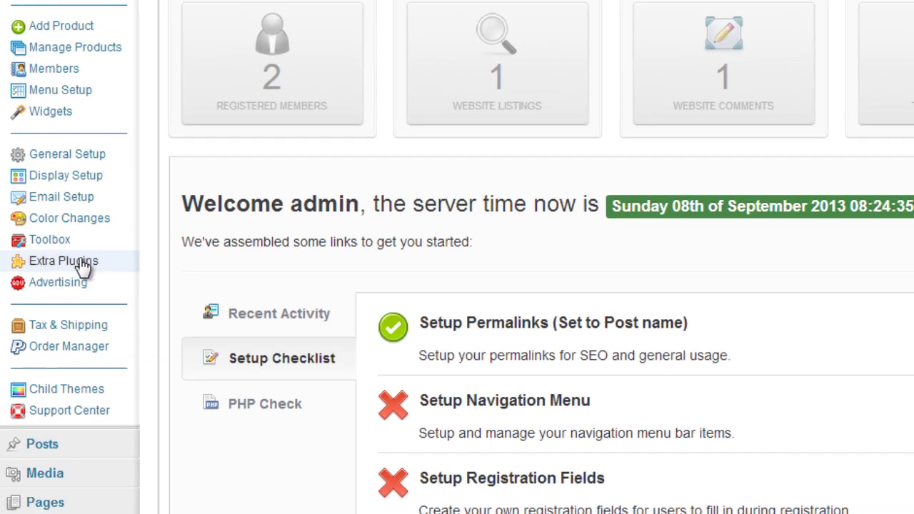
click(84, 263)
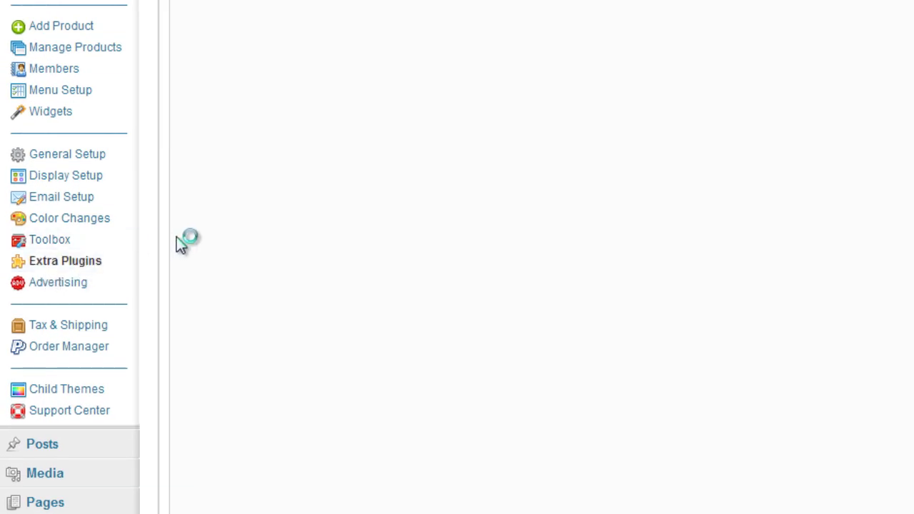
scroll(261, 229, up, 2)
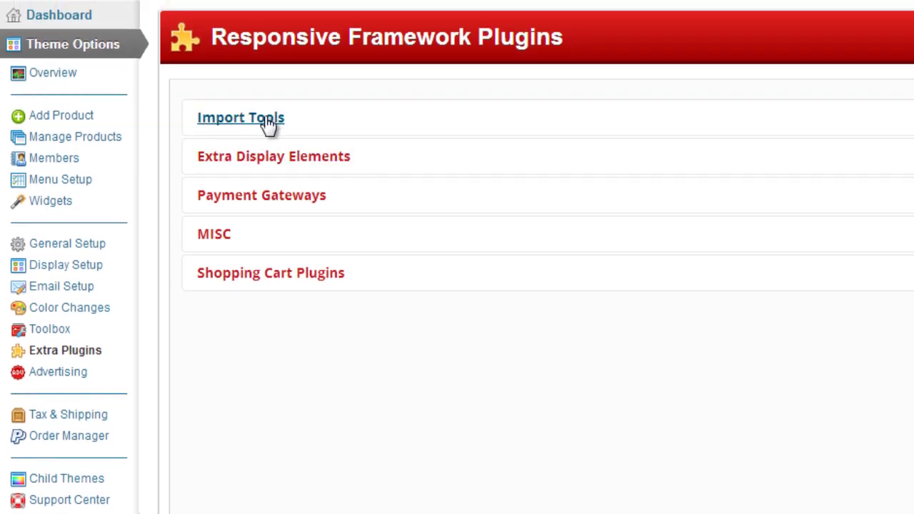
click(267, 120)
scroll(348, 202, down, 3)
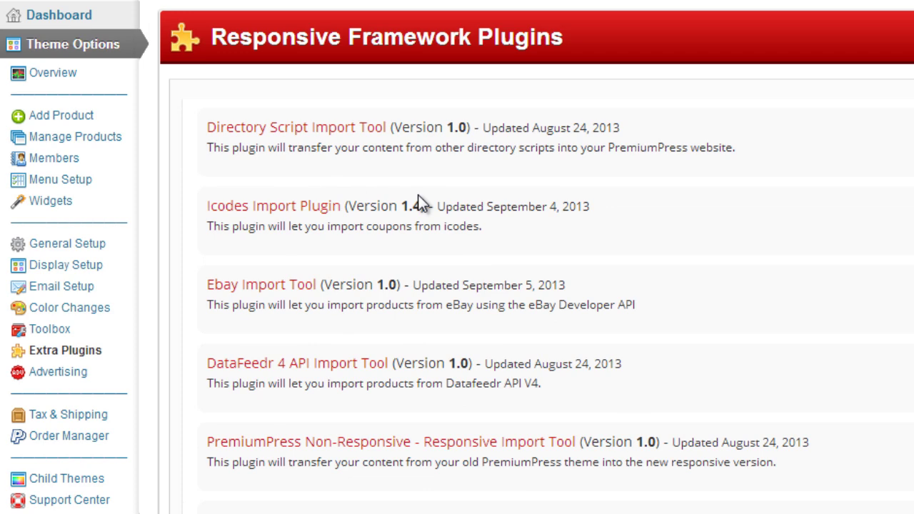
scroll(418, 207, down, 1)
scroll(320, 451, down, 1)
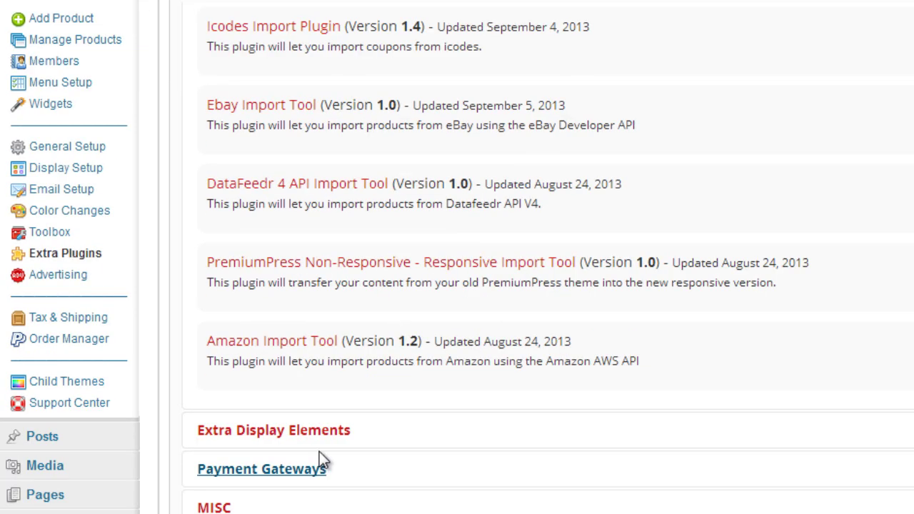
click(271, 343)
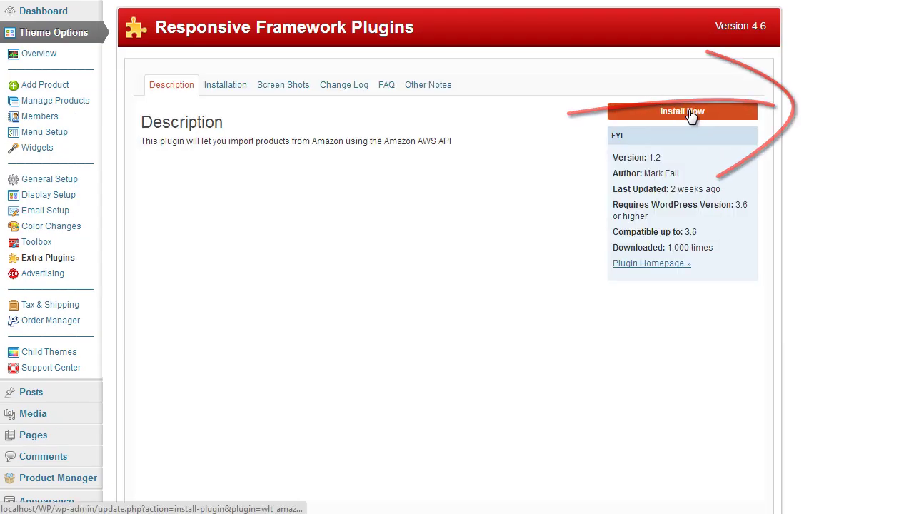
- Install and activate the Amazon Import Tool plugin, then go back to the Theme Options overview
click(690, 113)
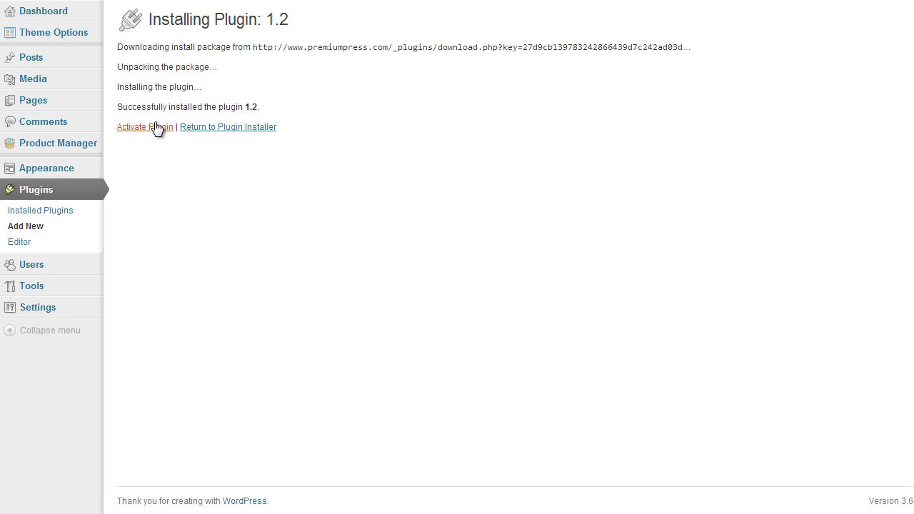
click(154, 126)
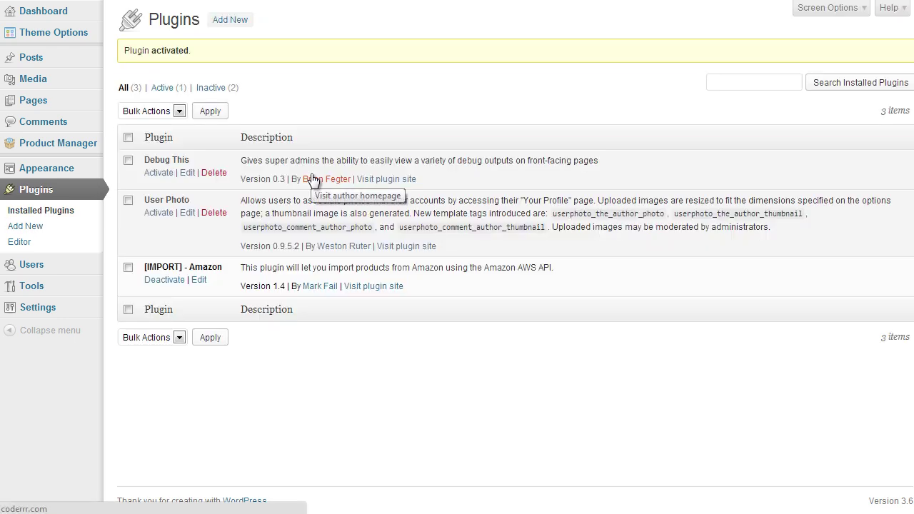
click(57, 34)
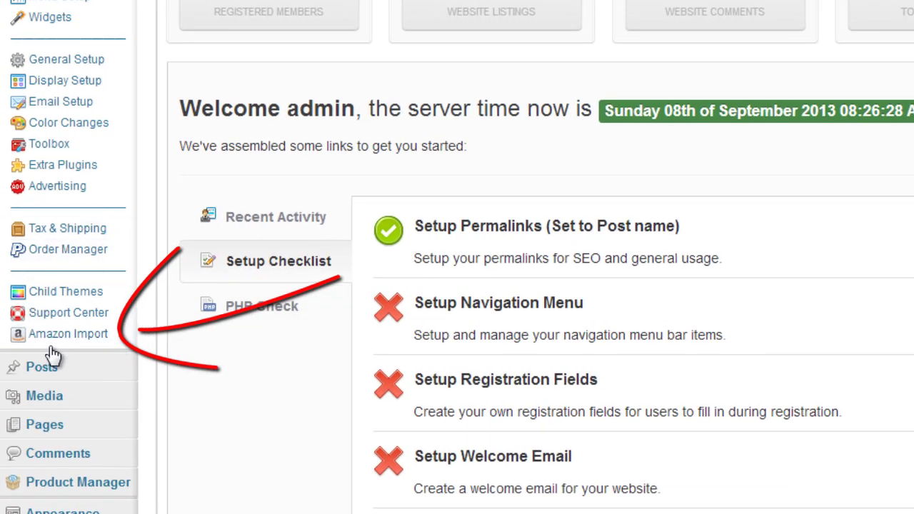
- Open the new Amazon Import page from the Theme Options sidebar
click(89, 341)
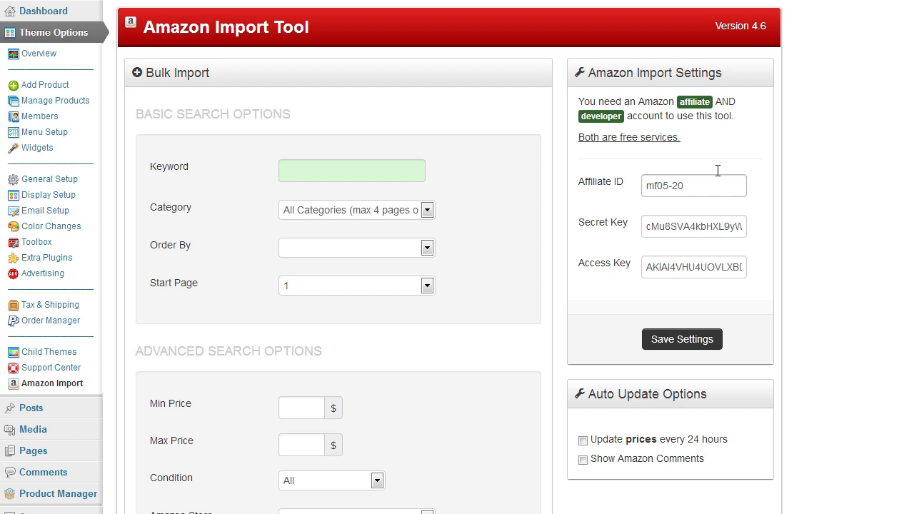
right_click(616, 122)
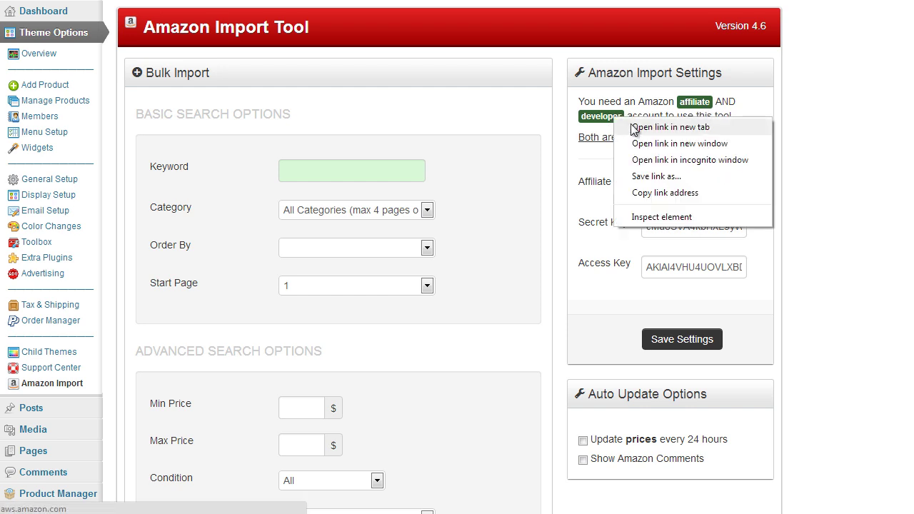
key(Escape)
right_click(691, 96)
key(Escape)
right_click(694, 108)
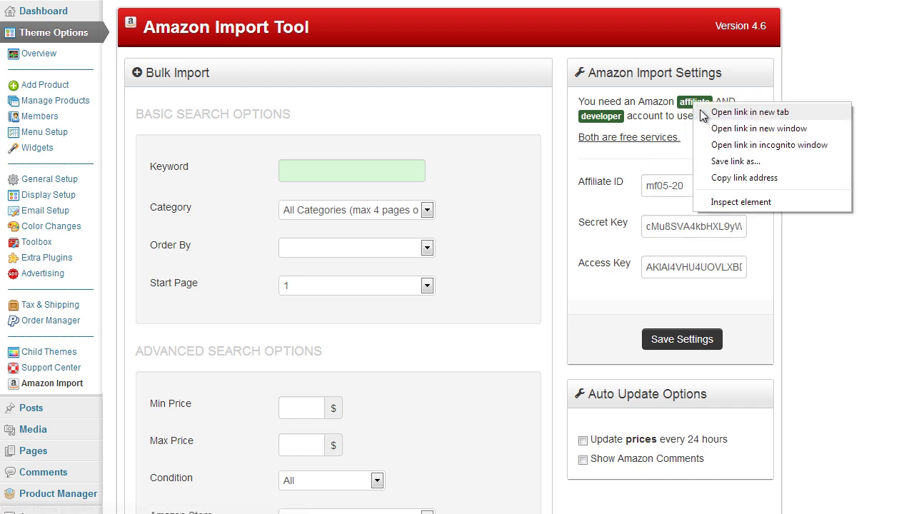
key(Escape)
click(619, 126)
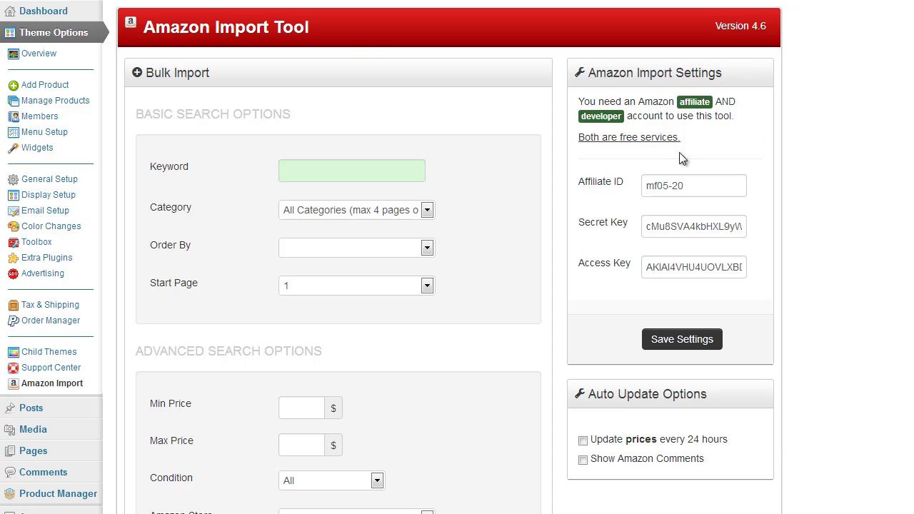
scroll(703, 121, down, 1)
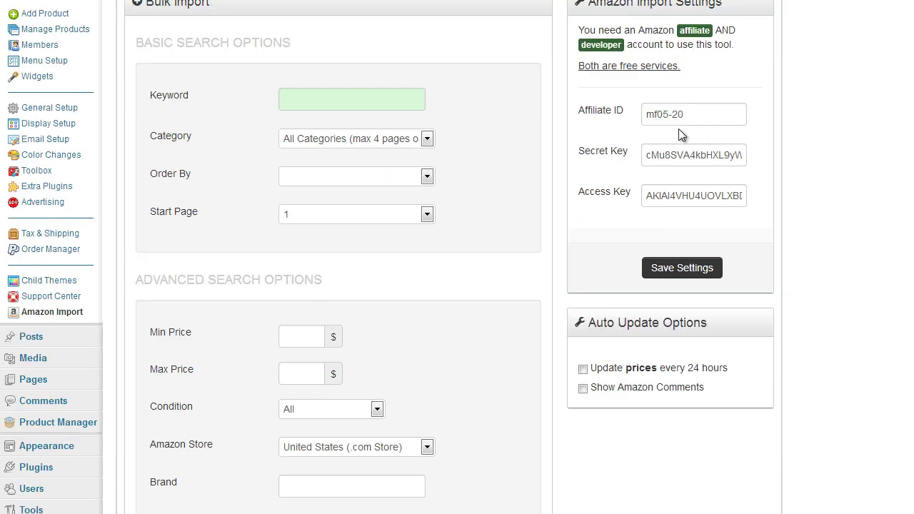
scroll(700, 198, up, 1)
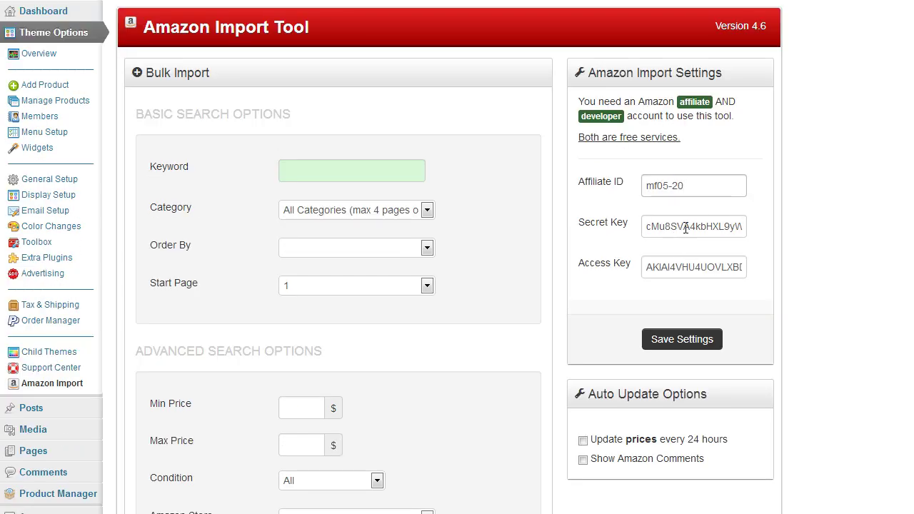
click(808, 270)
scroll(796, 287, down, 1)
scroll(789, 279, down, 1)
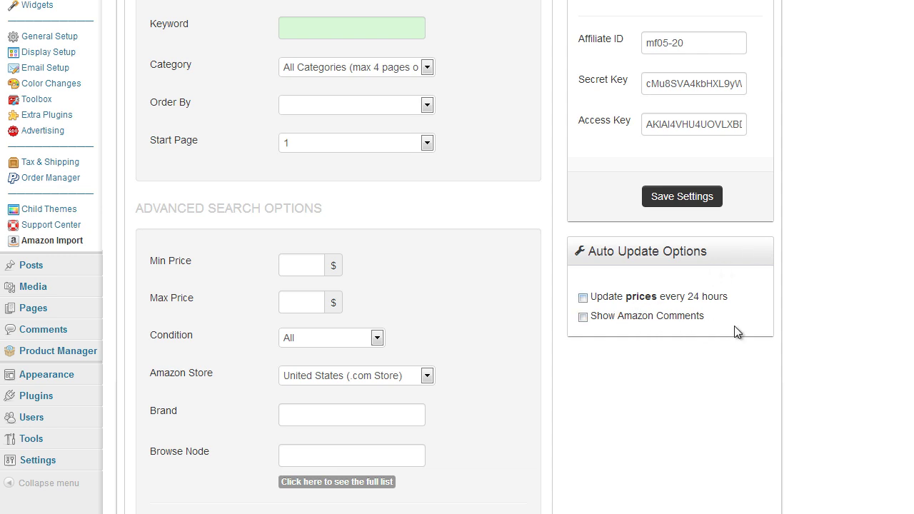
scroll(734, 326, up, 2)
scroll(758, 312, down, 1)
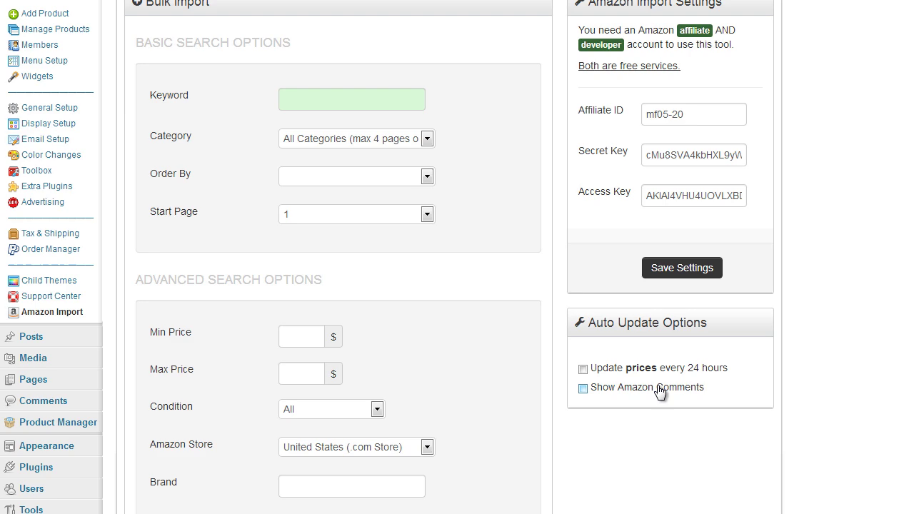
scroll(779, 385, up, 1)
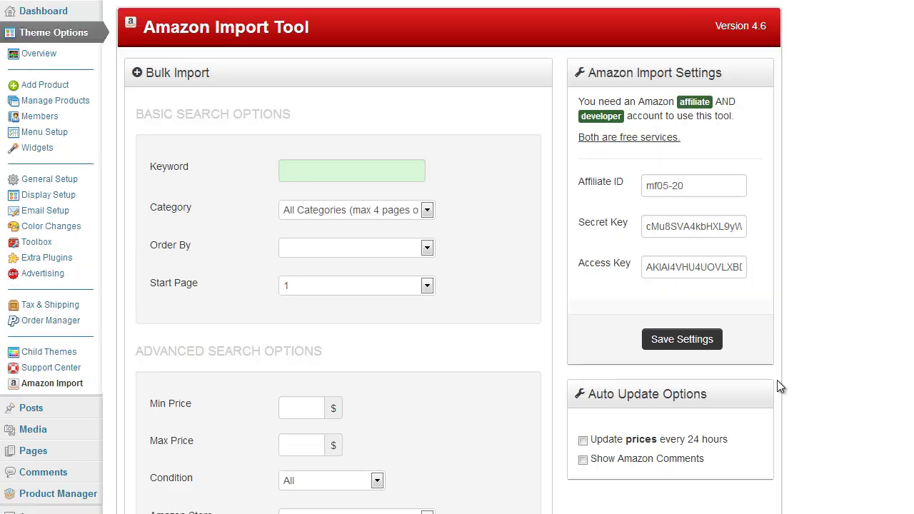
scroll(778, 386, down, 2)
scroll(759, 369, up, 1)
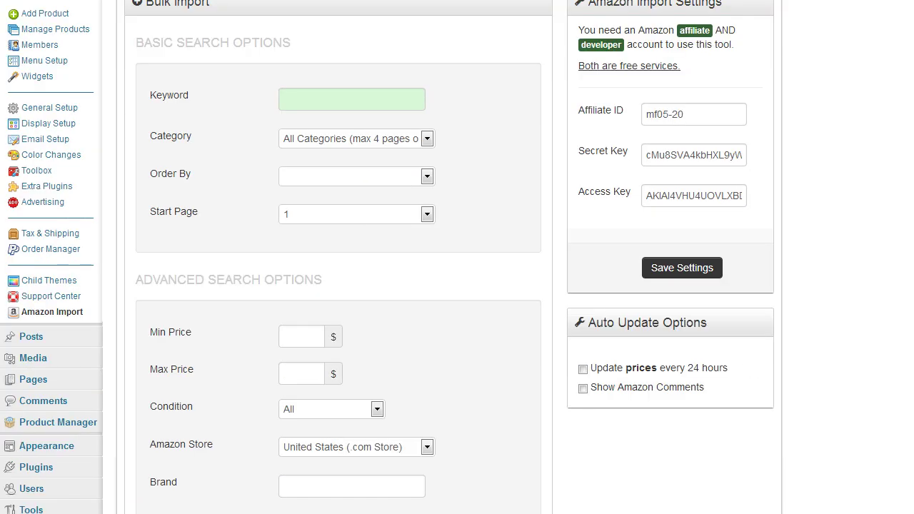
scroll(700, 230, up, 1)
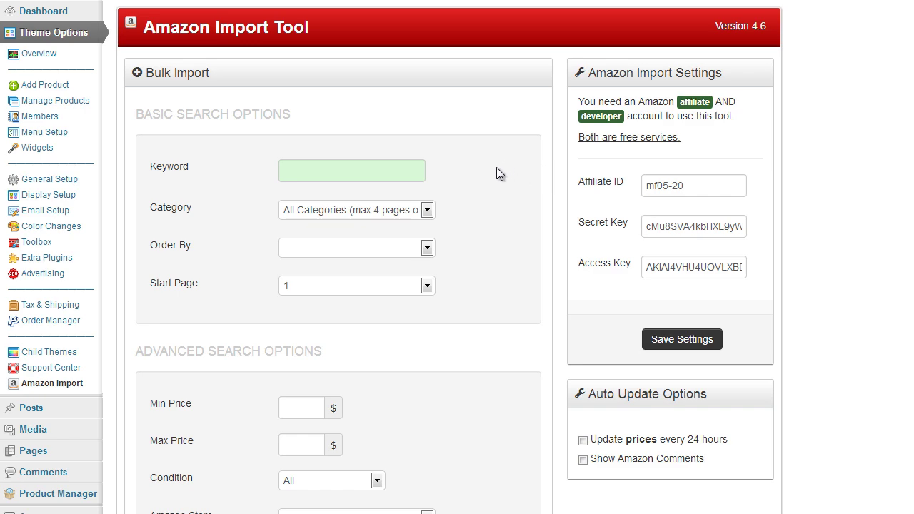
- Enter the search keyword 'laptop' and choose Electronics as the category
scroll(495, 170, down, 2)
scroll(502, 174, up, 2)
scroll(257, 245, down, 3)
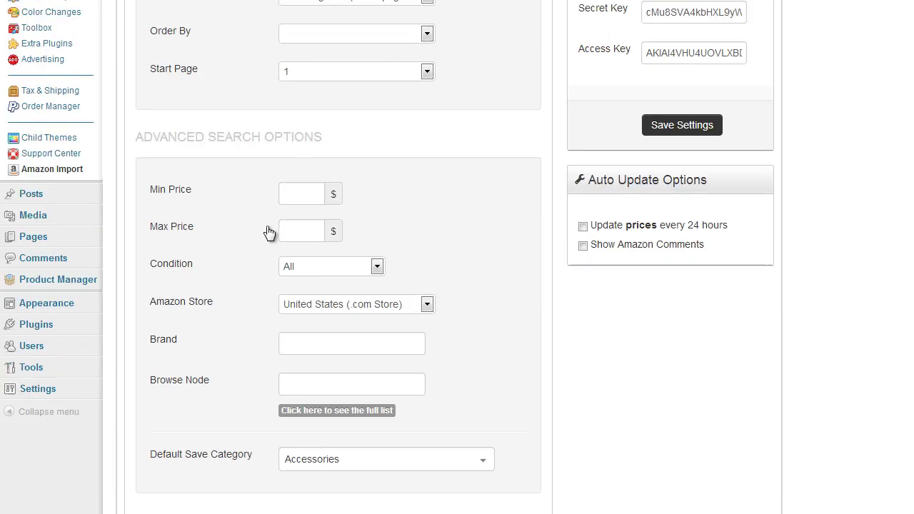
scroll(267, 230, up, 3)
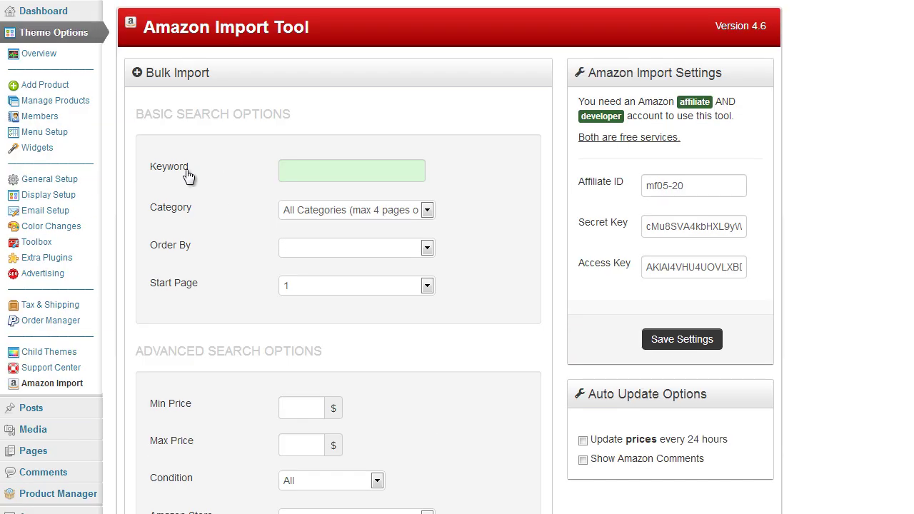
click(320, 174)
text(laptop)
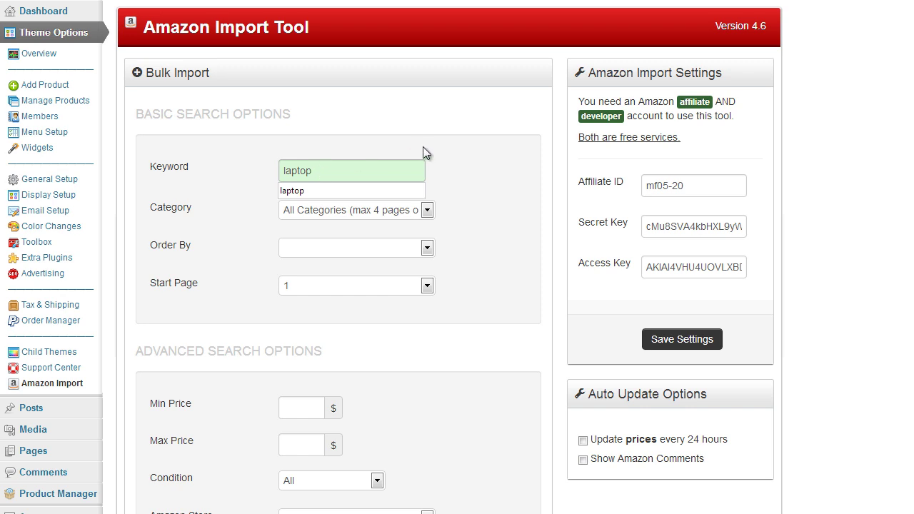
scroll(486, 205, down, 1)
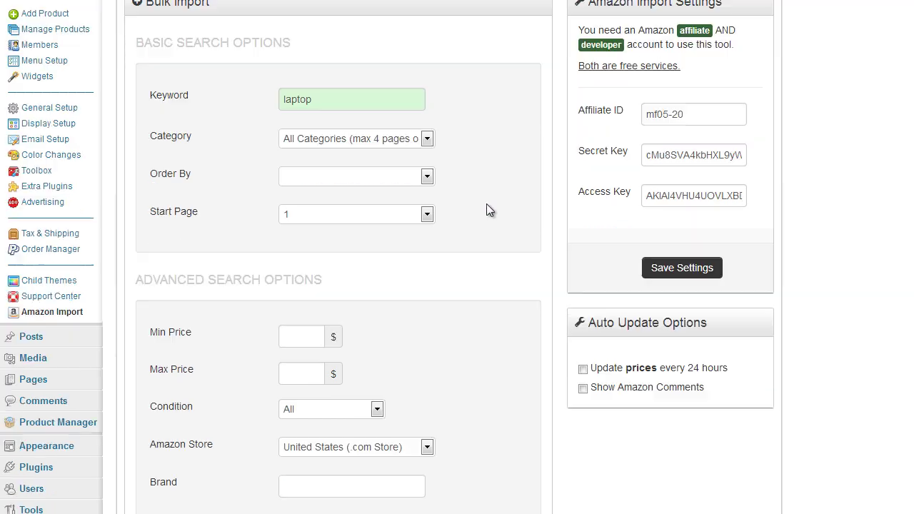
click(419, 141)
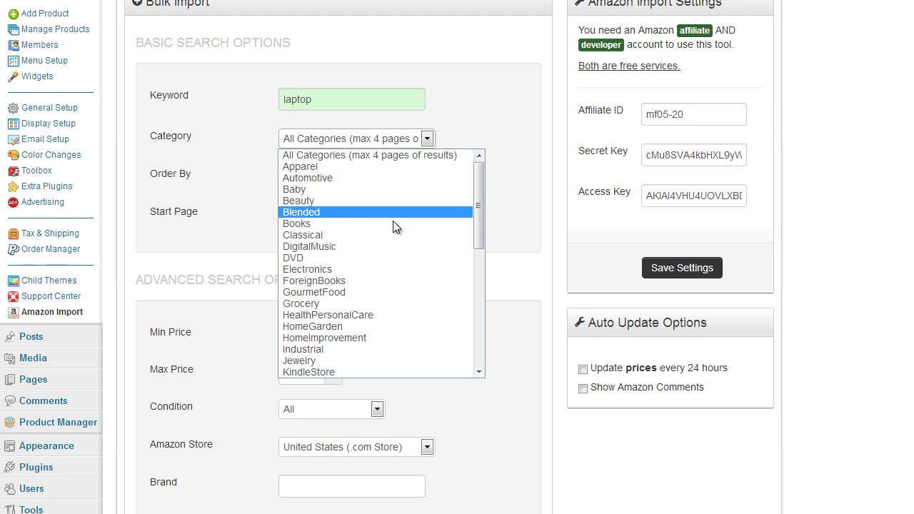
scroll(392, 226, down, 2)
scroll(388, 224, up, 2)
click(325, 100)
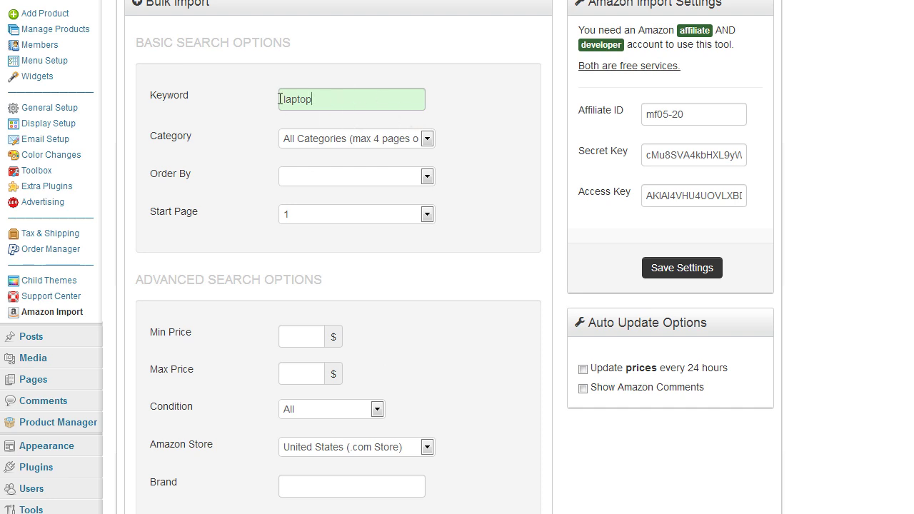
scroll(282, 124, up, 1)
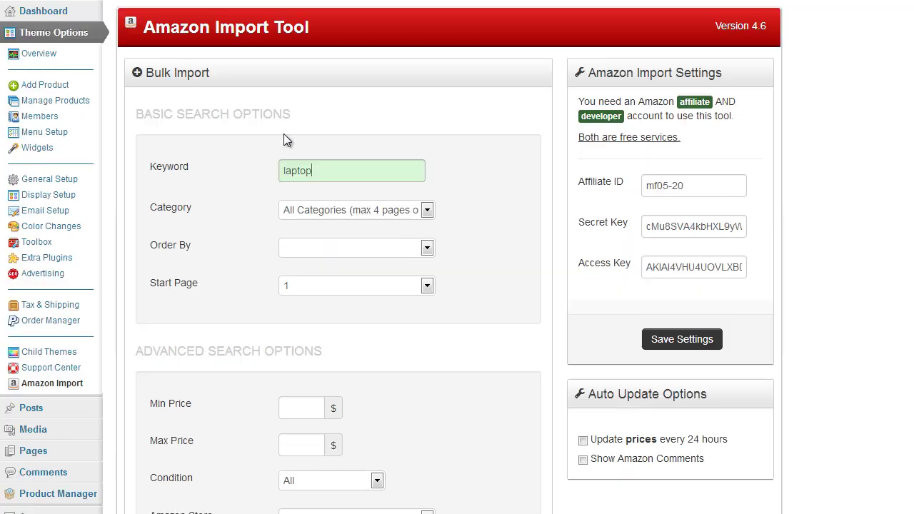
click(350, 207)
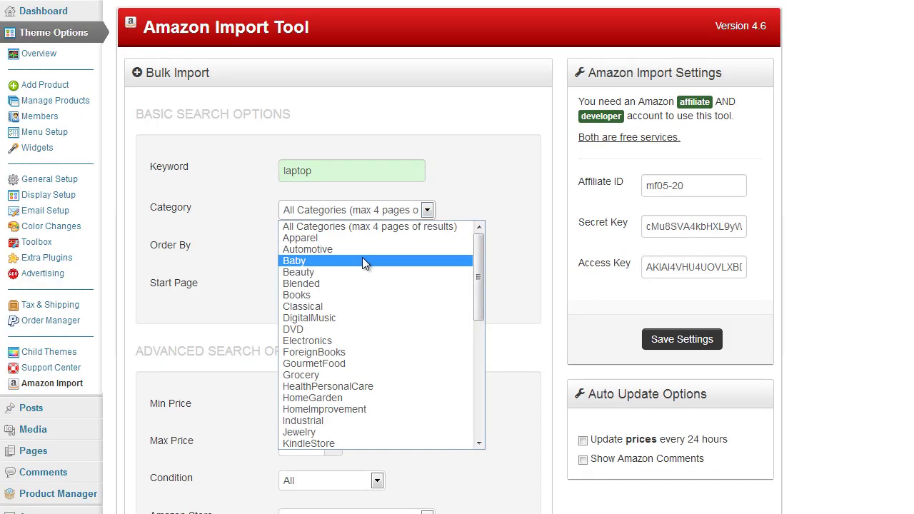
click(346, 341)
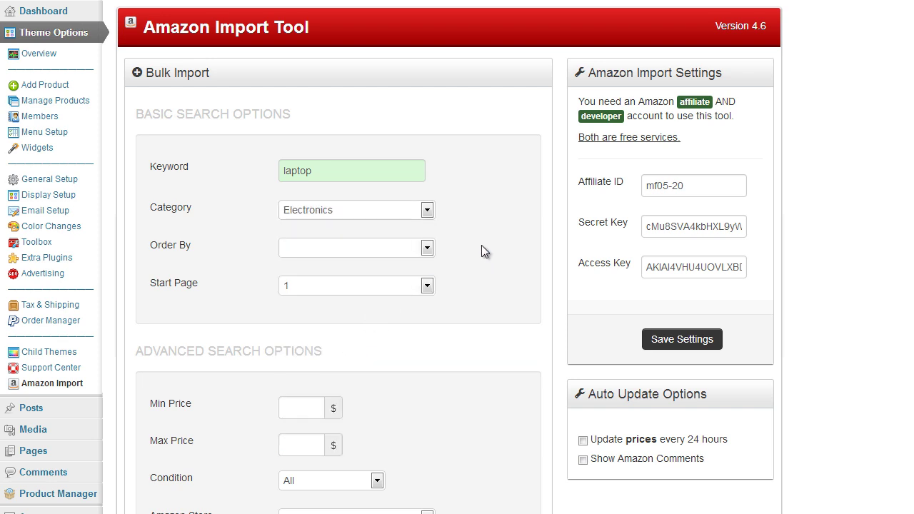
- Sort the search results by Price (high - low)
scroll(510, 204, down, 1)
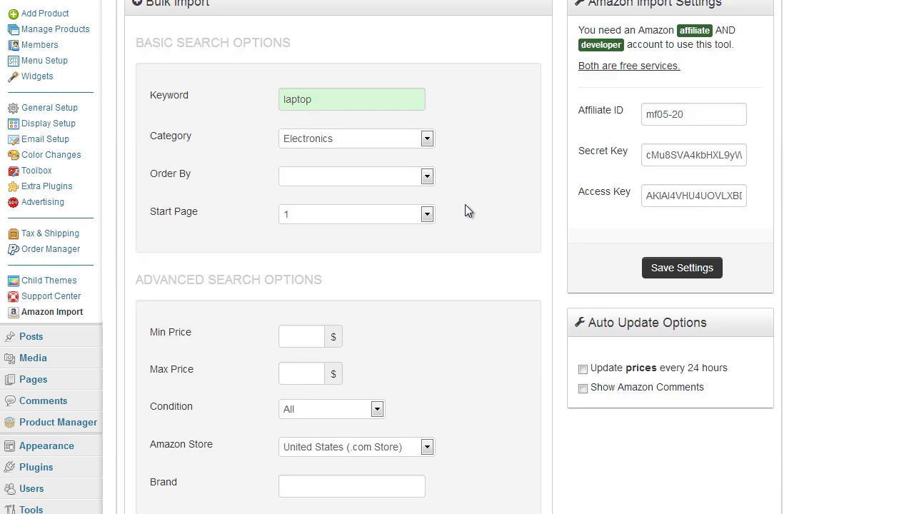
click(426, 177)
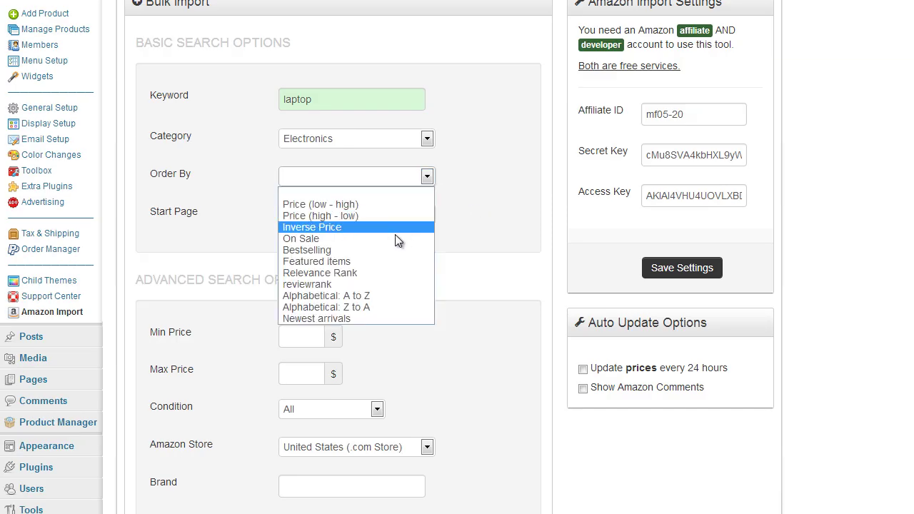
click(487, 175)
click(428, 178)
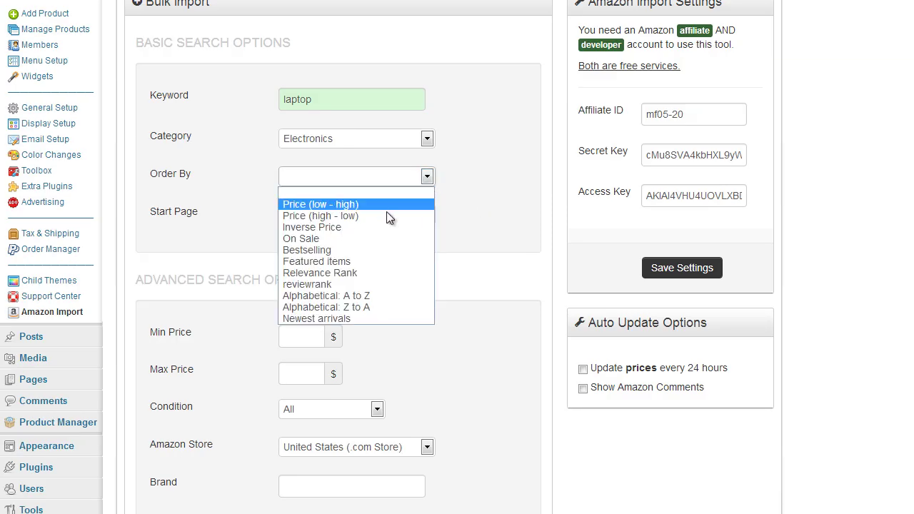
click(385, 215)
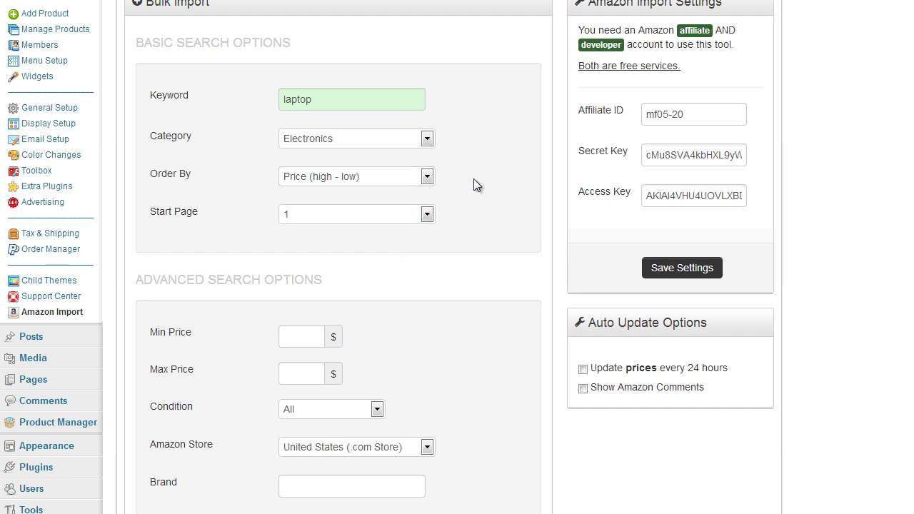
- Keep the Start Page at 1
scroll(473, 179, down, 1)
scroll(475, 183, up, 1)
scroll(459, 244, up, 1)
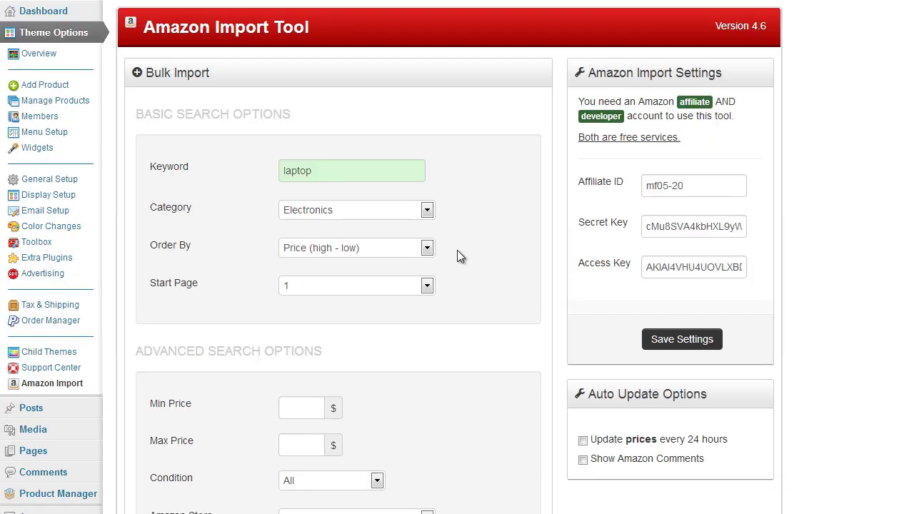
click(433, 285)
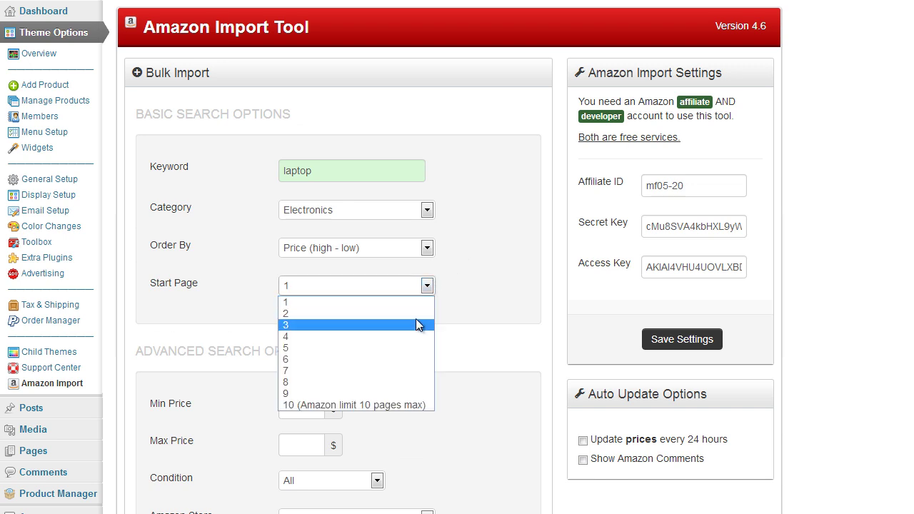
click(475, 283)
scroll(440, 236, down, 1)
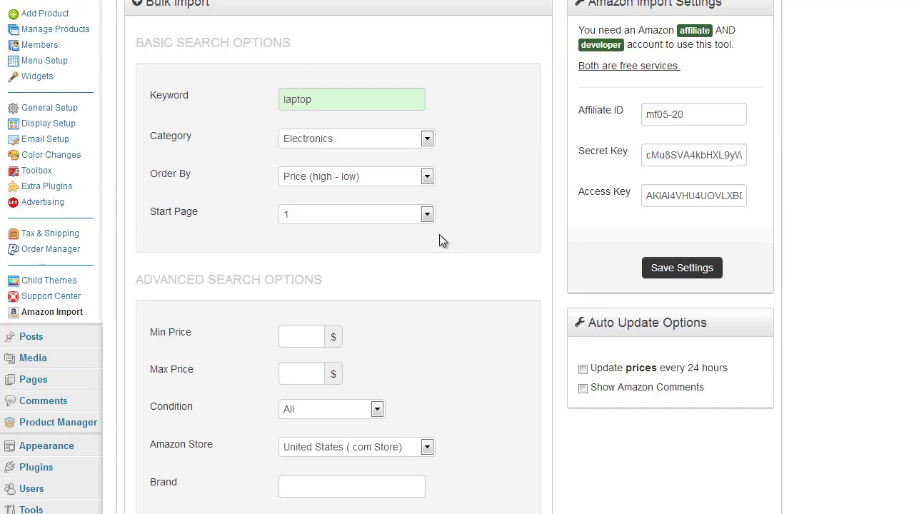
click(426, 215)
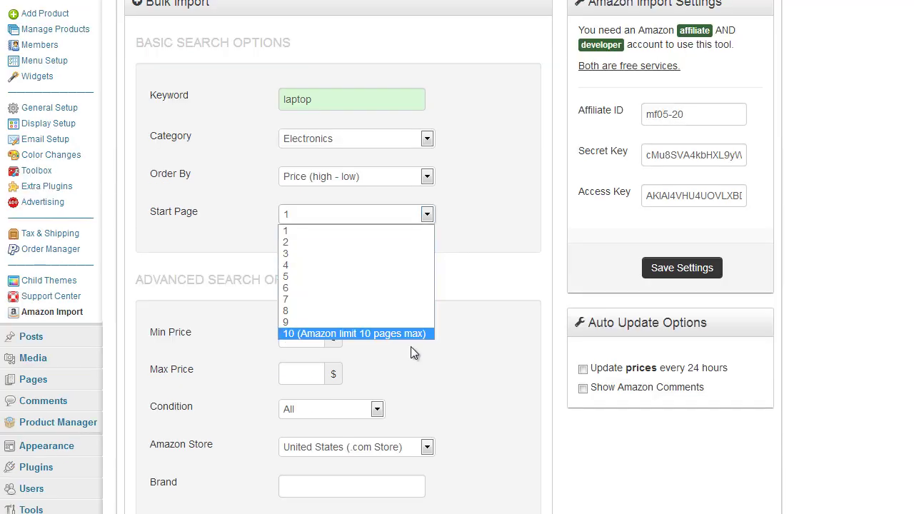
click(470, 275)
scroll(465, 279, up, 1)
click(416, 288)
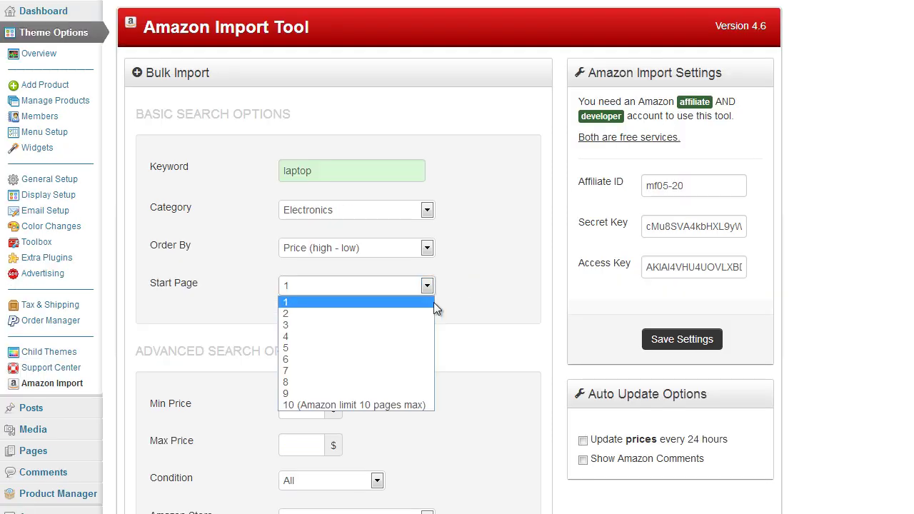
click(480, 285)
scroll(478, 322, down, 3)
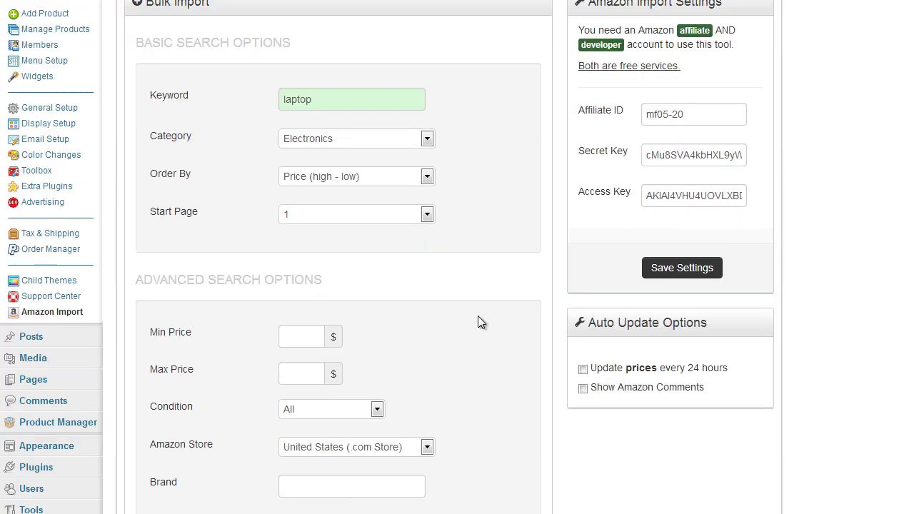
scroll(482, 284, down, 1)
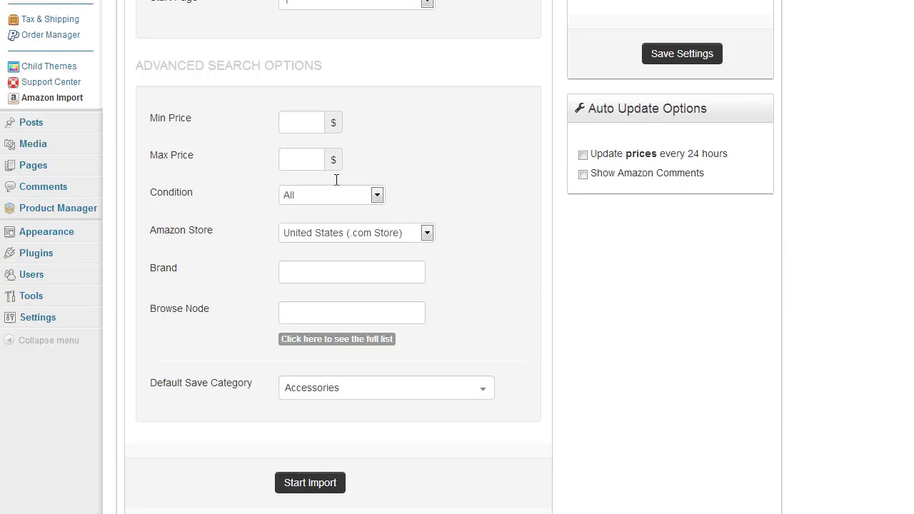
- Leave the product condition at All and the Amazon store at United States
click(307, 157)
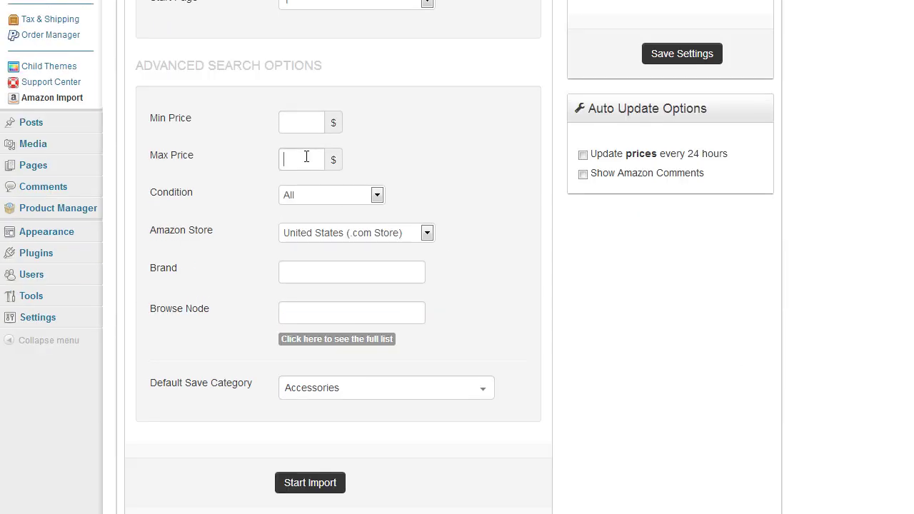
click(364, 184)
click(460, 210)
click(420, 236)
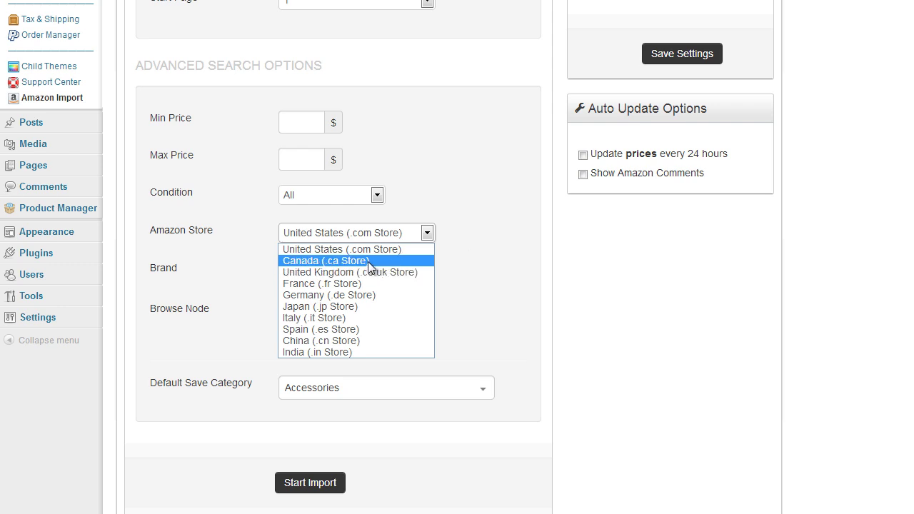
click(517, 252)
scroll(517, 253, down, 1)
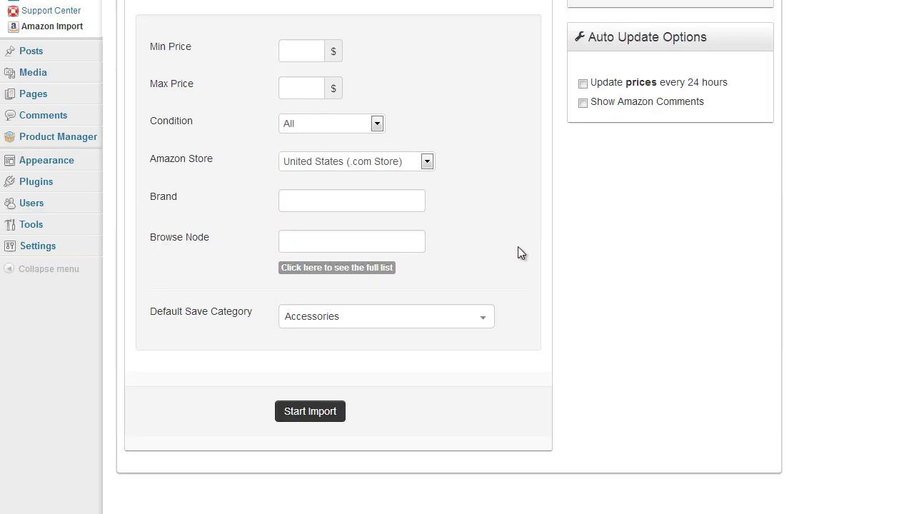
scroll(517, 252, up, 1)
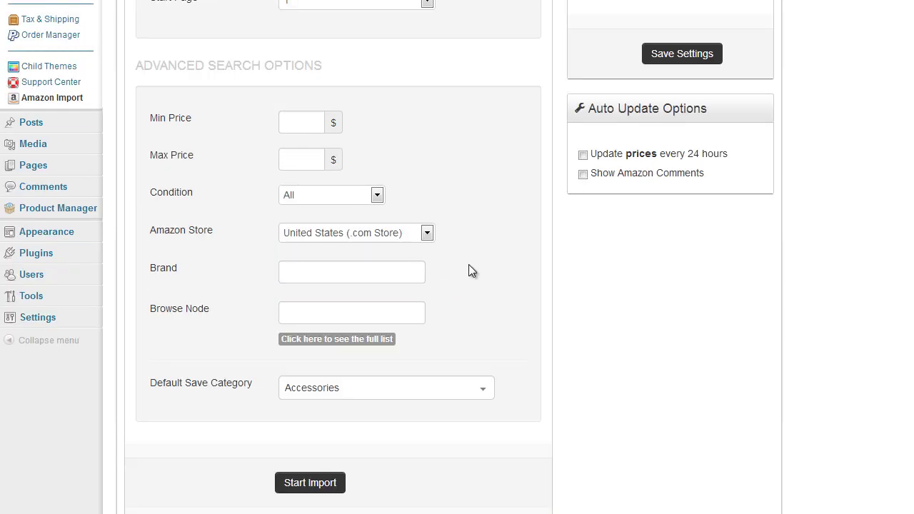
click(346, 313)
scroll(308, 314, up, 4)
scroll(371, 360, down, 3)
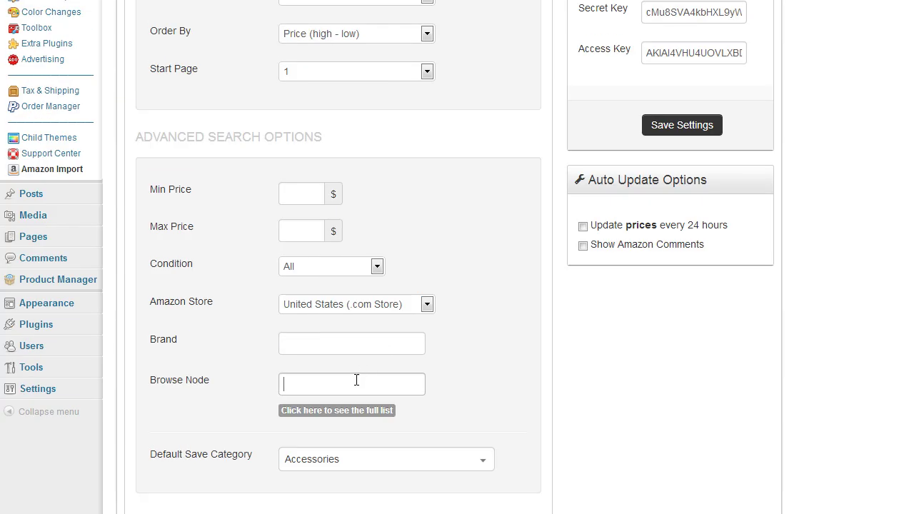
scroll(438, 365, down, 1)
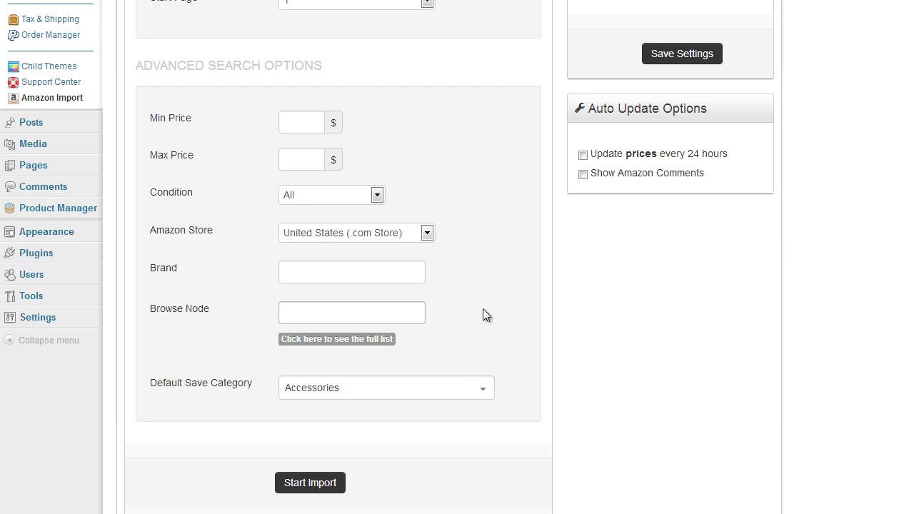
scroll(482, 309, down, 1)
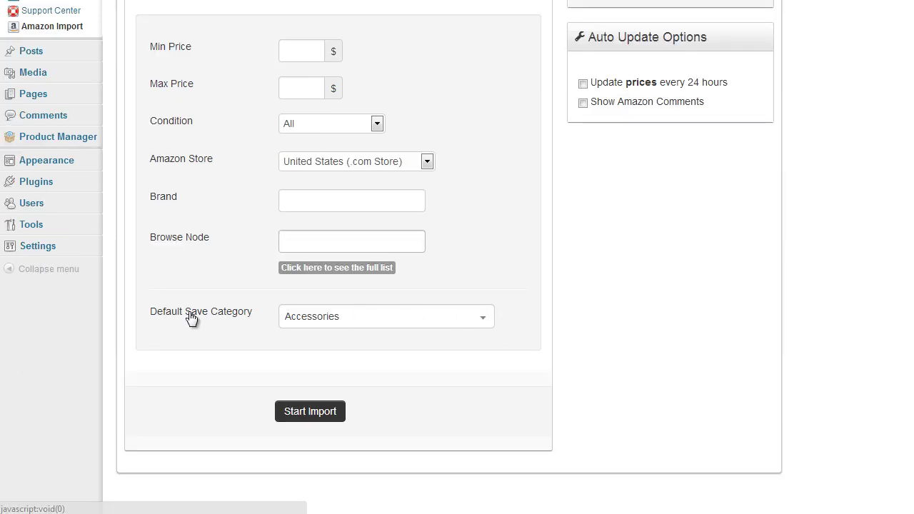
- Keep Accessories as the Default Save Category
click(348, 319)
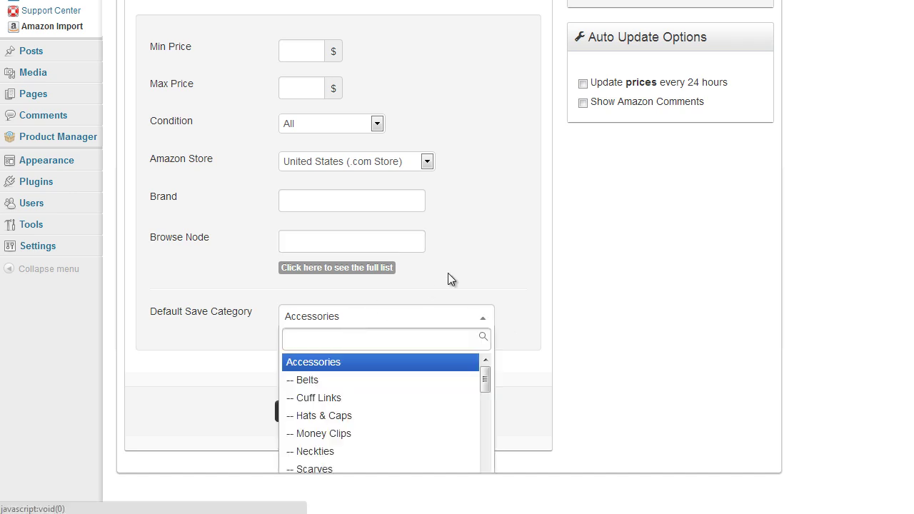
click(569, 284)
scroll(569, 283, down, 1)
click(457, 297)
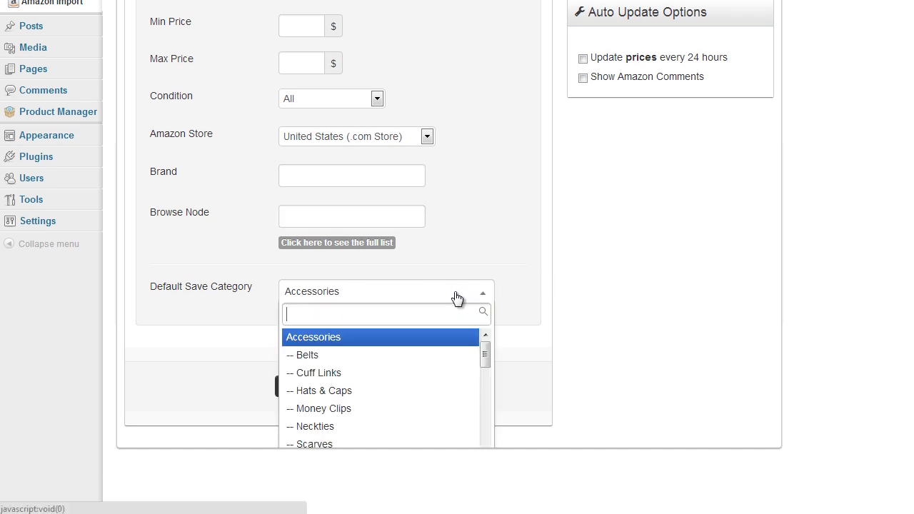
click(517, 314)
scroll(350, 245, up, 6)
scroll(485, 307, down, 4)
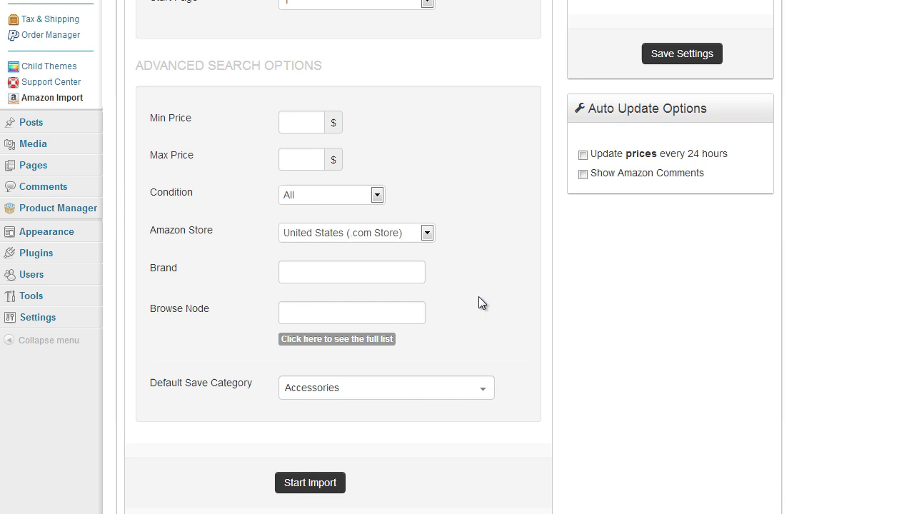
scroll(479, 300, down, 2)
click(445, 320)
scroll(443, 336, down, 1)
click(541, 314)
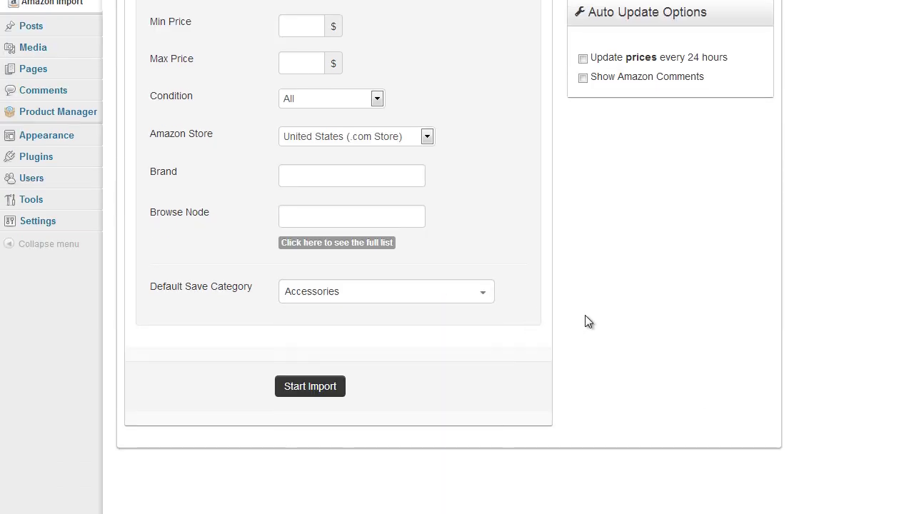
scroll(580, 312, up, 5)
scroll(513, 310, down, 2)
scroll(490, 283, up, 2)
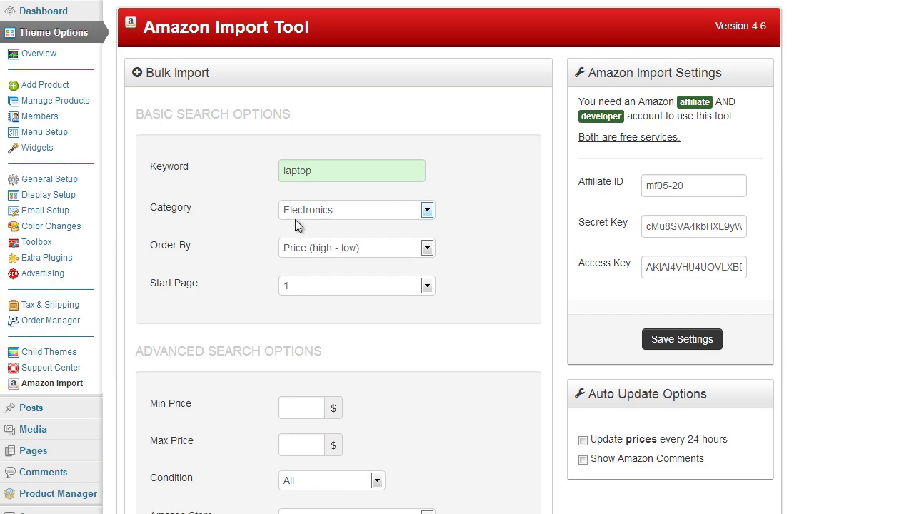
scroll(291, 214, down, 2)
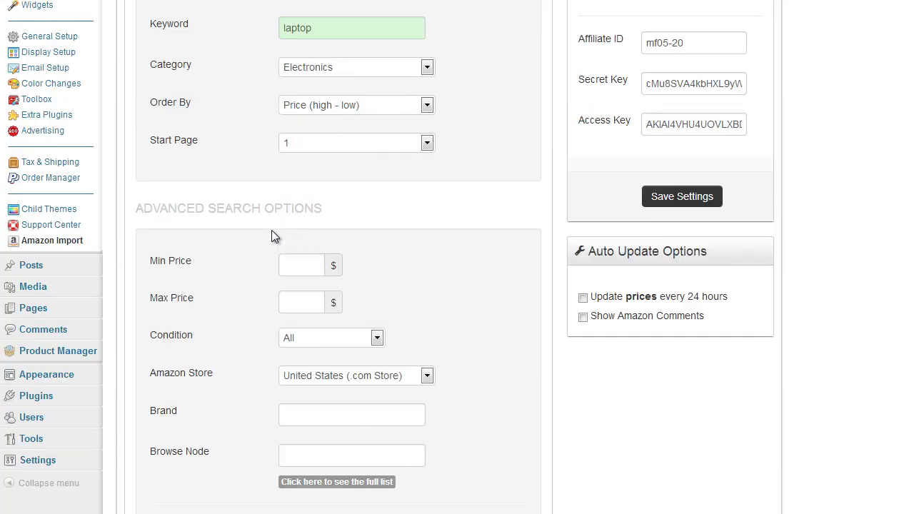
scroll(271, 235, up, 2)
scroll(463, 286, down, 5)
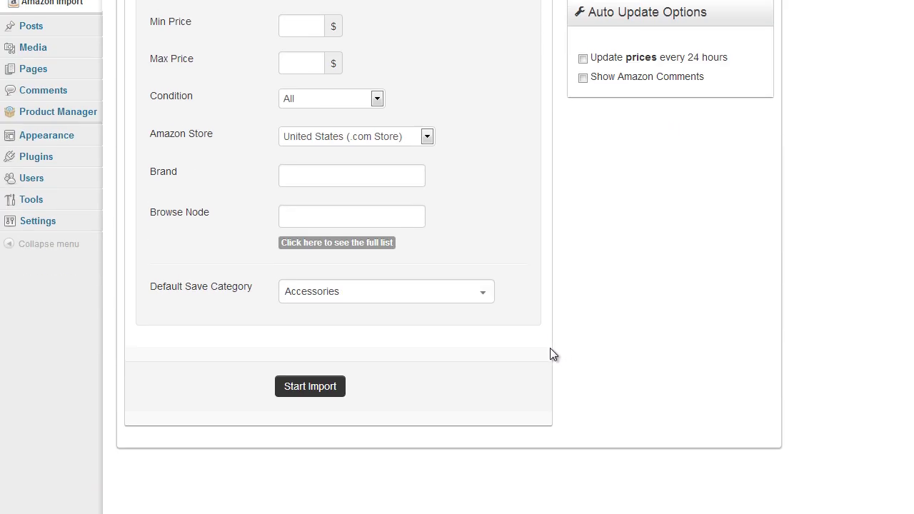
- Run the bulk import search for 'laptop' and scroll through the results
click(320, 395)
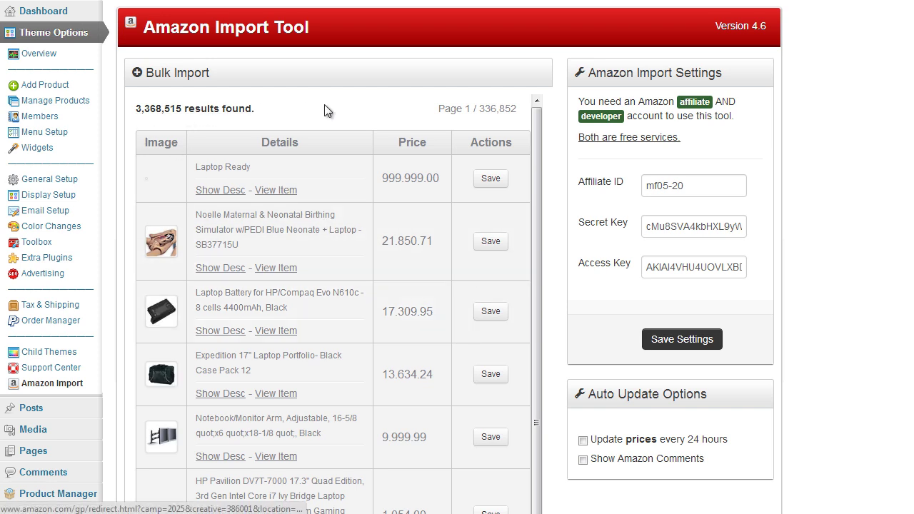
scroll(413, 165, down, 1)
scroll(415, 167, up, 1)
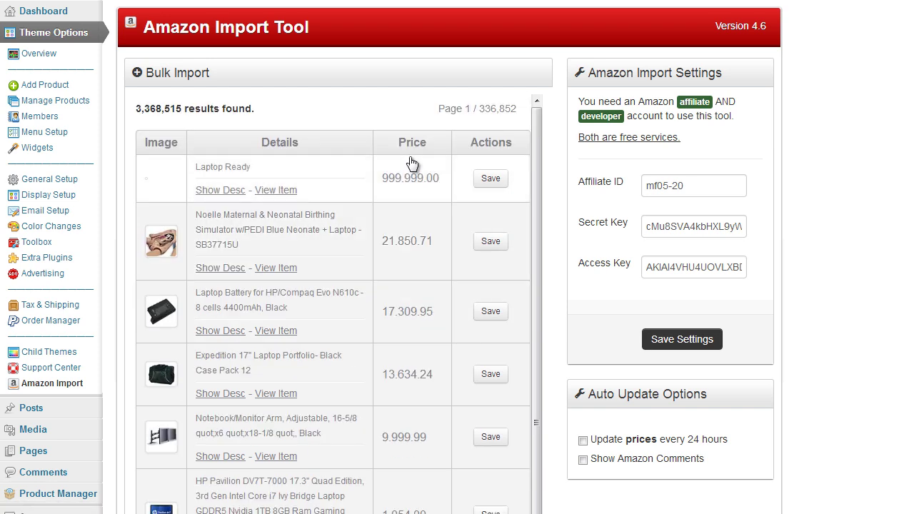
scroll(338, 199, down, 2)
scroll(338, 199, up, 2)
scroll(271, 316, down, 6)
scroll(306, 404, down, 2)
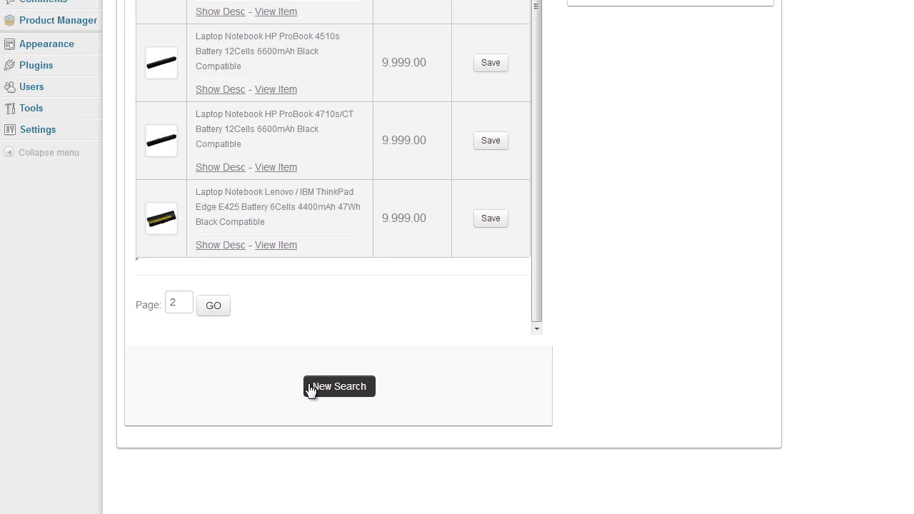
- Go back to results page 1 of 336,852 and scroll down the list
click(310, 389)
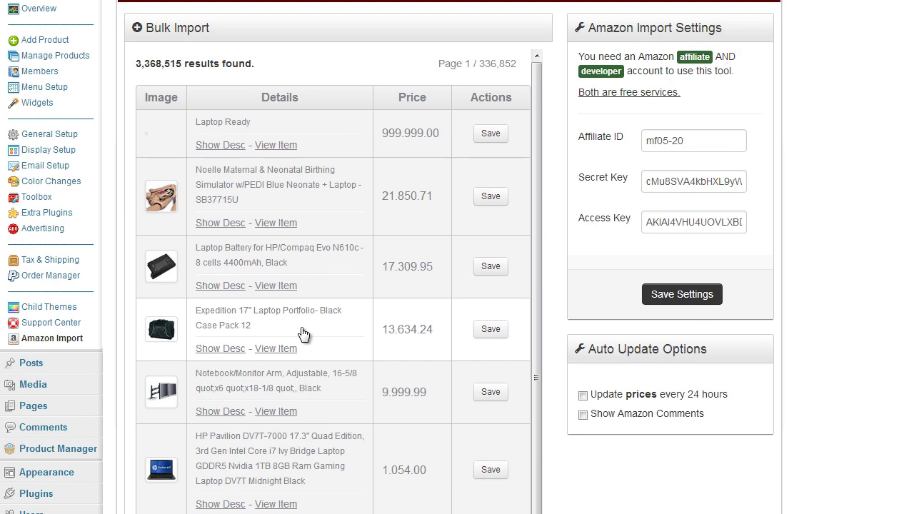
scroll(302, 334, down, 1)
scroll(196, 363, down, 3)
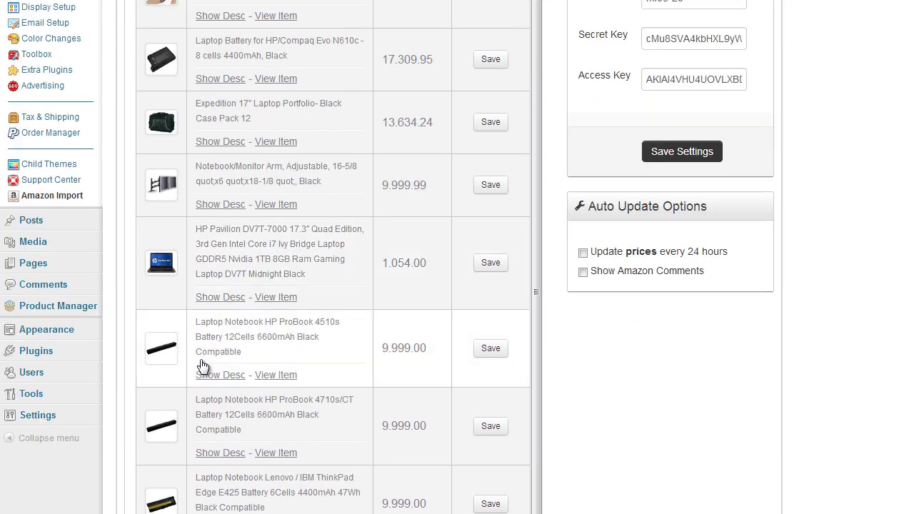
scroll(235, 310, down, 2)
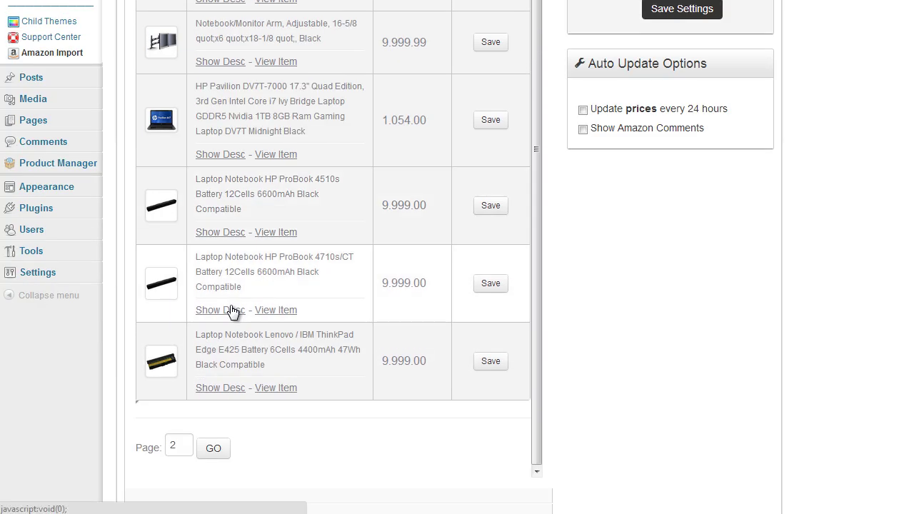
scroll(232, 318, up, 4)
scroll(232, 320, up, 2)
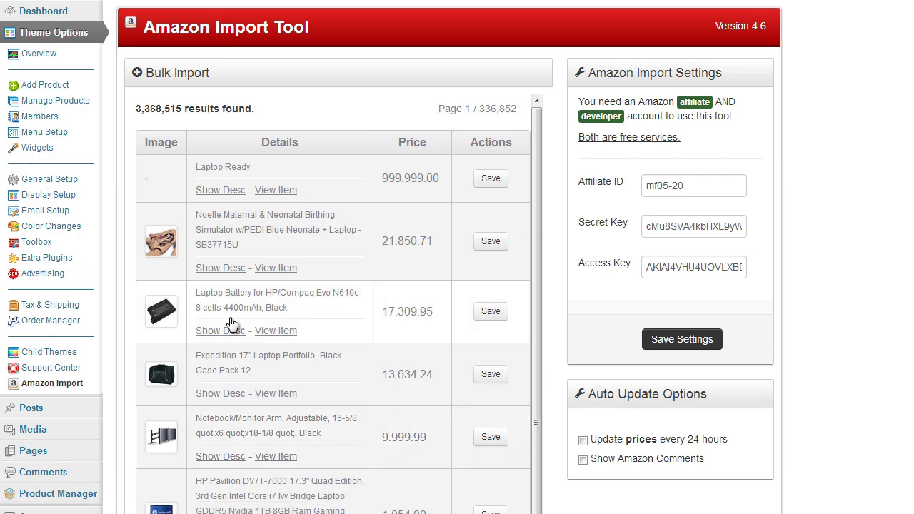
scroll(220, 333, down, 7)
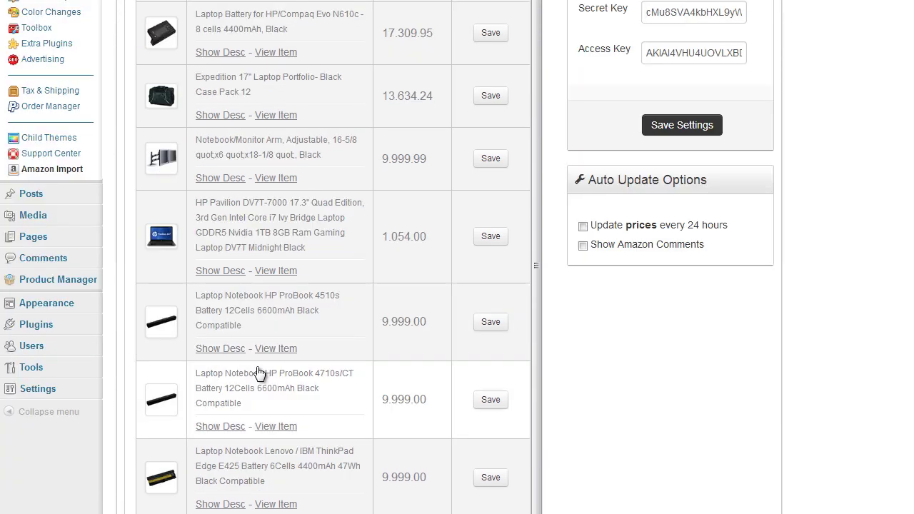
scroll(296, 364, up, 8)
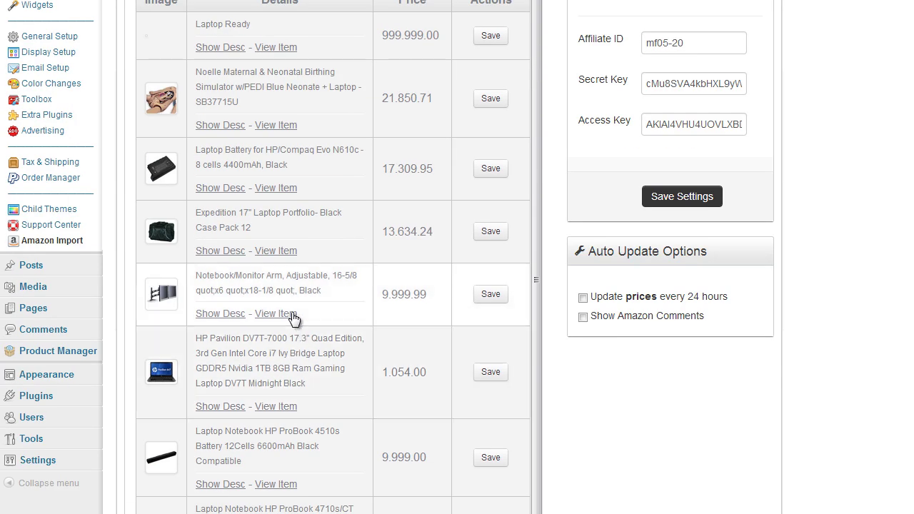
scroll(290, 322, up, 1)
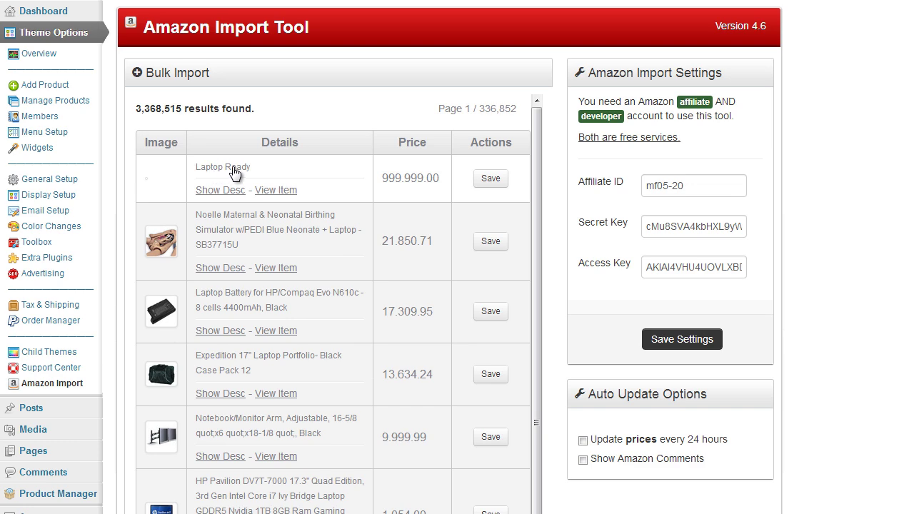
scroll(214, 279, down, 1)
scroll(219, 246, up, 1)
scroll(219, 247, down, 1)
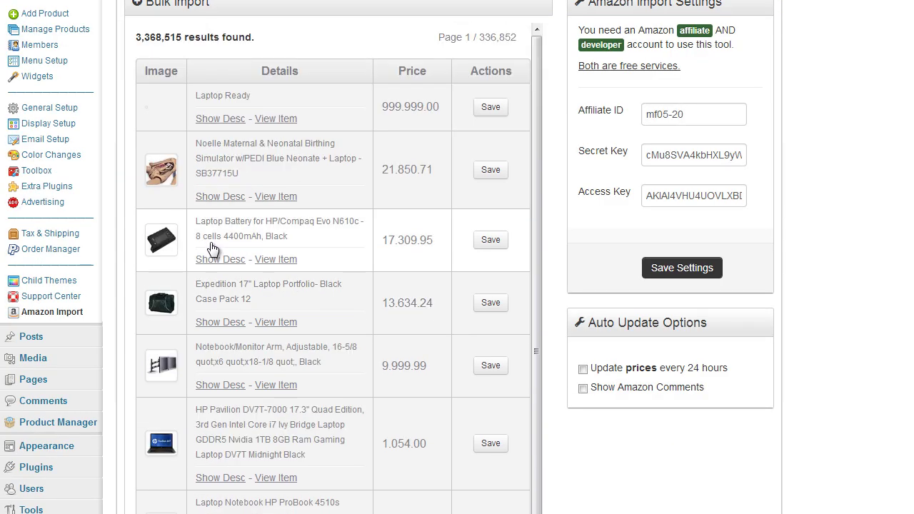
scroll(227, 345, down, 1)
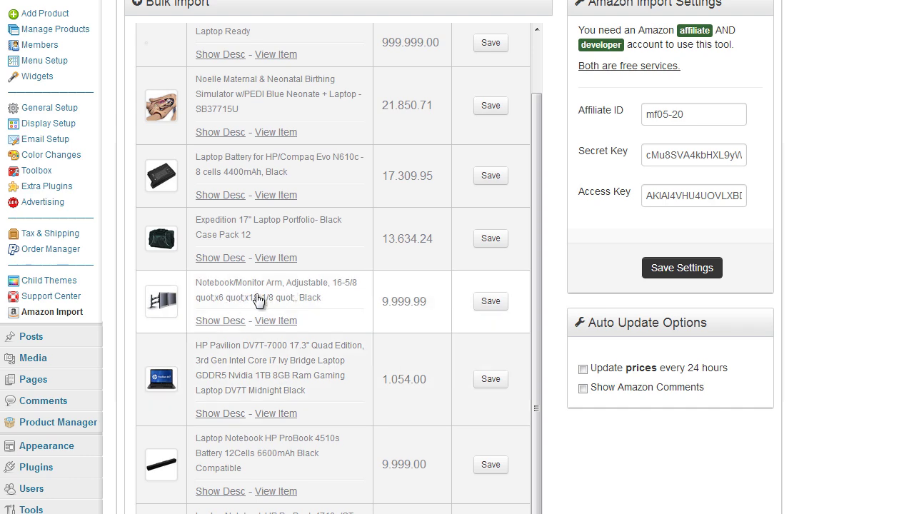
scroll(262, 304, down, 2)
scroll(400, 315, down, 3)
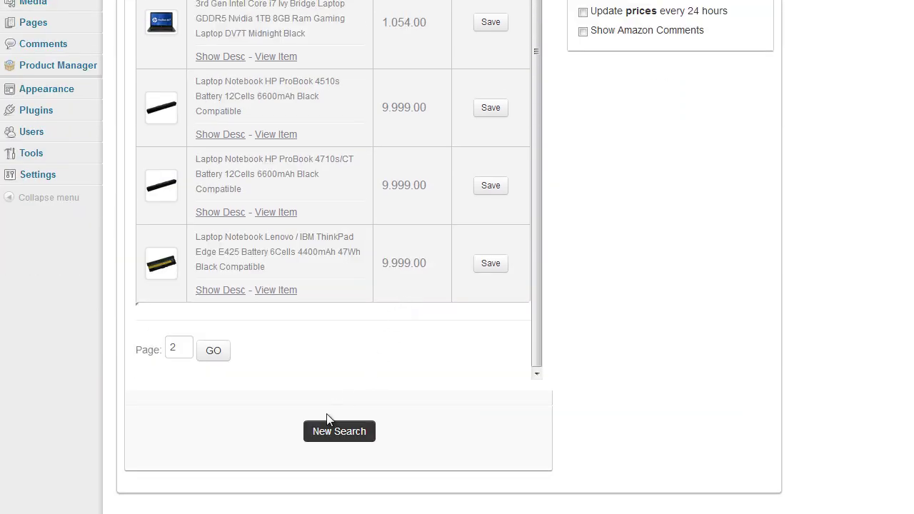
- Return to the bulk import search form with New Search
click(321, 432)
scroll(388, 304, up, 4)
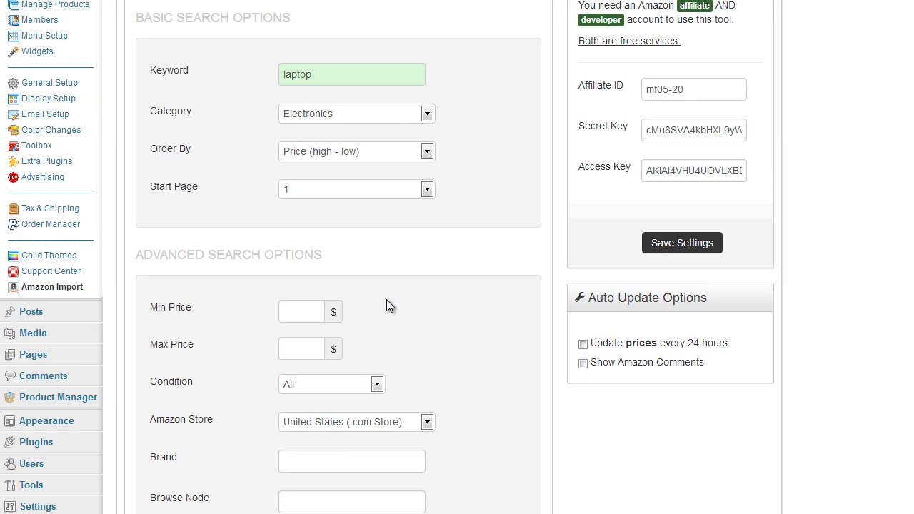
scroll(389, 293, down, 3)
scroll(363, 386, up, 2)
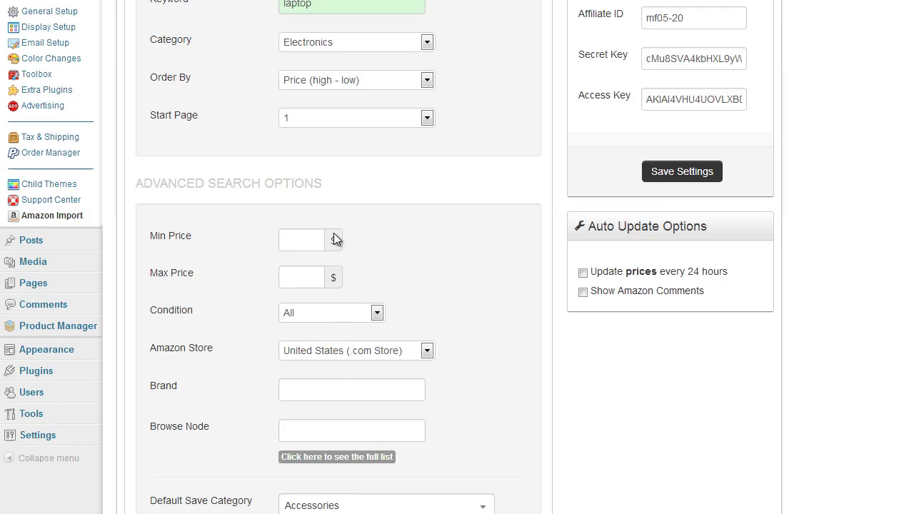
scroll(470, 396, up, 2)
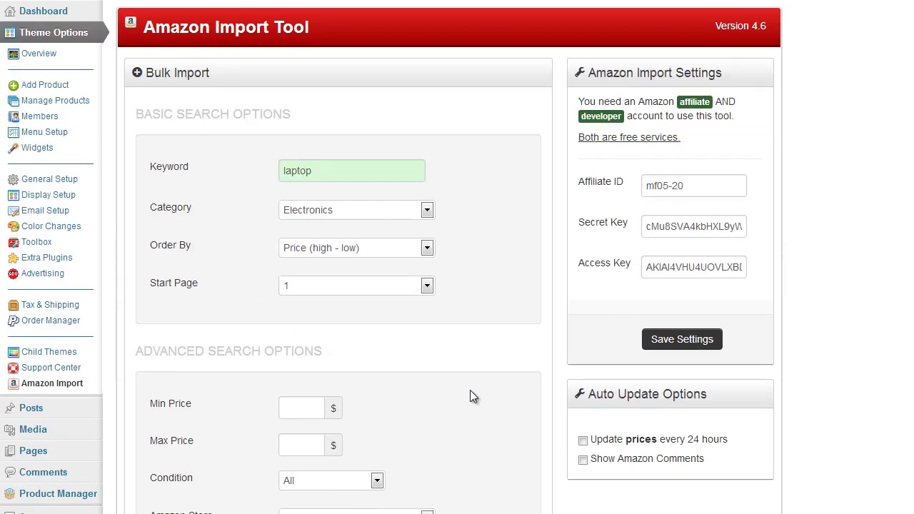
scroll(428, 257, down, 2)
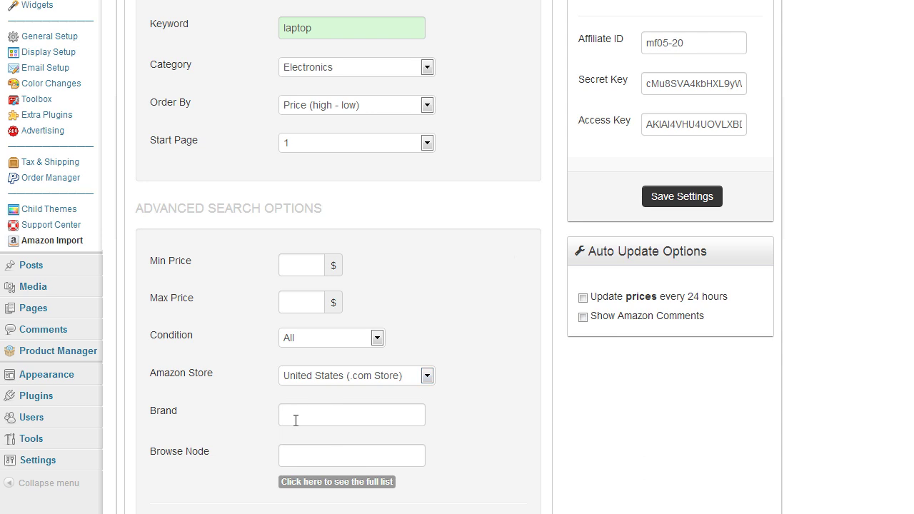
scroll(496, 386, up, 2)
- Rerun the laptop search and scroll to the HP Pavilion DV7T-7000 at 1.054.00
click(371, 179)
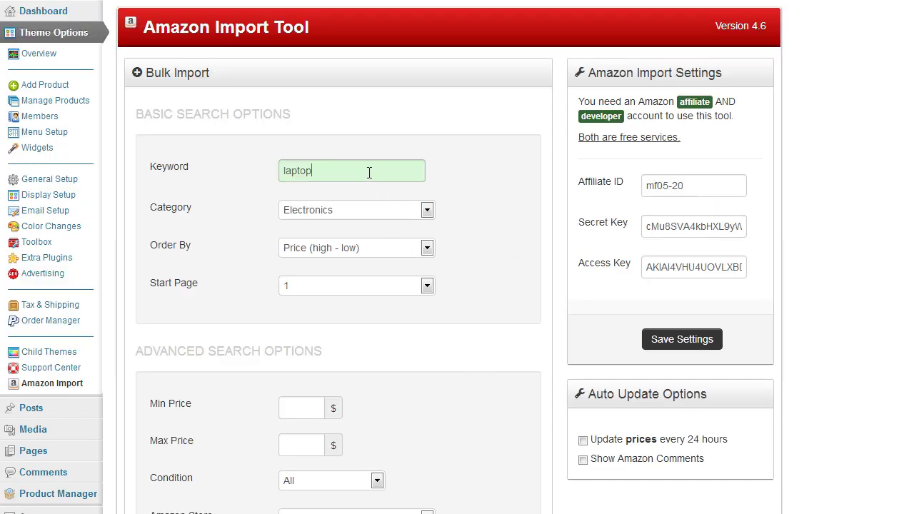
scroll(511, 252, down, 5)
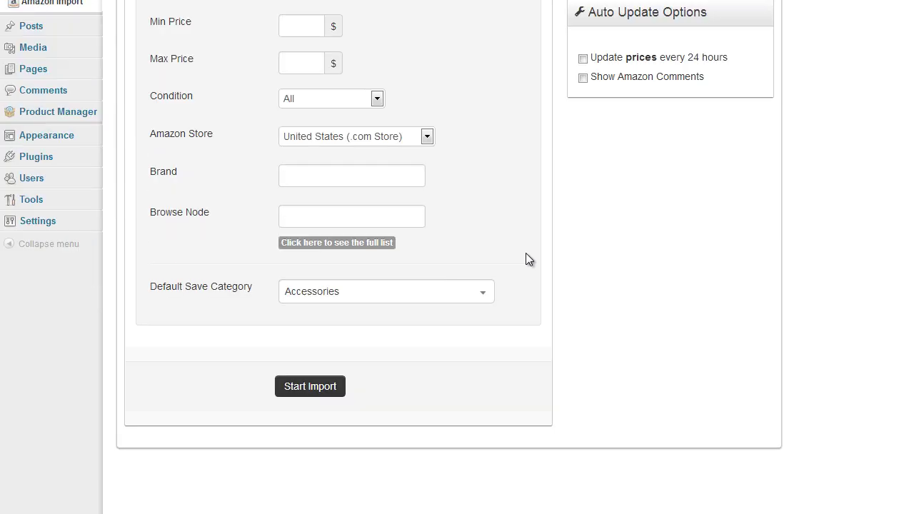
click(313, 394)
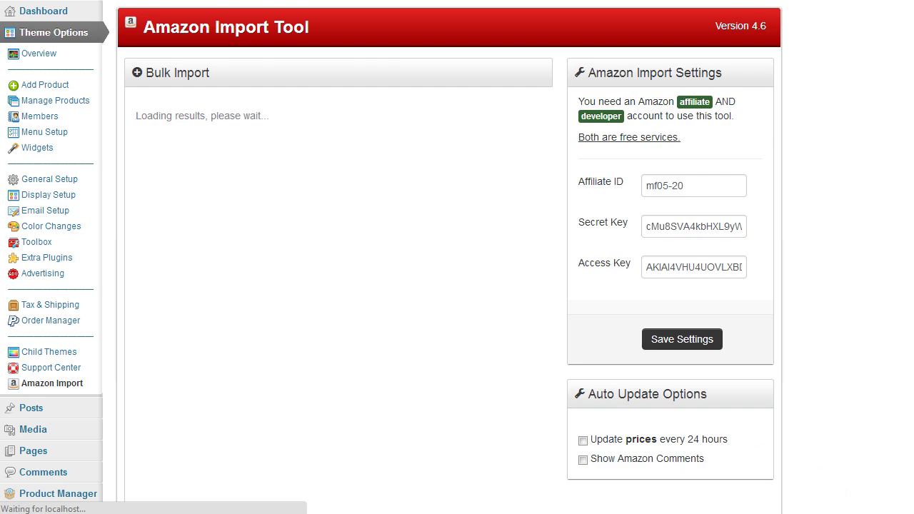
scroll(343, 263, down, 1)
scroll(286, 279, down, 2)
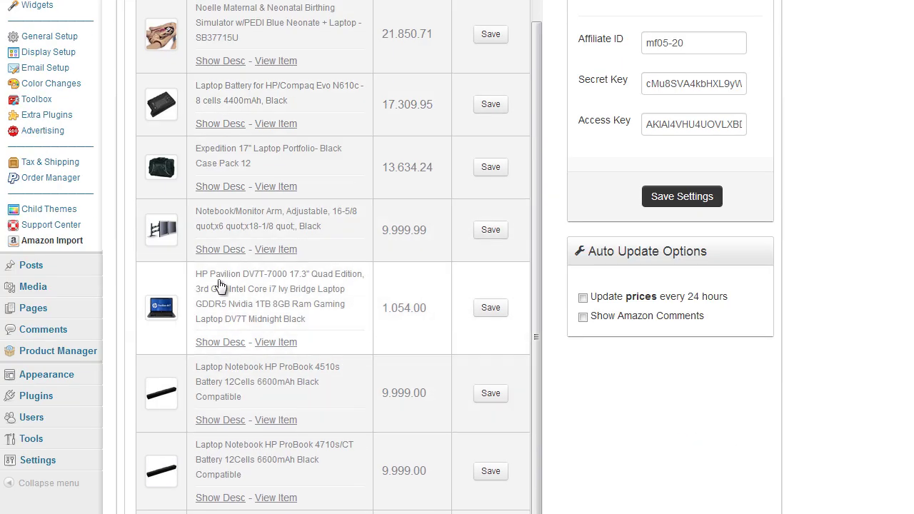
scroll(231, 295, down, 1)
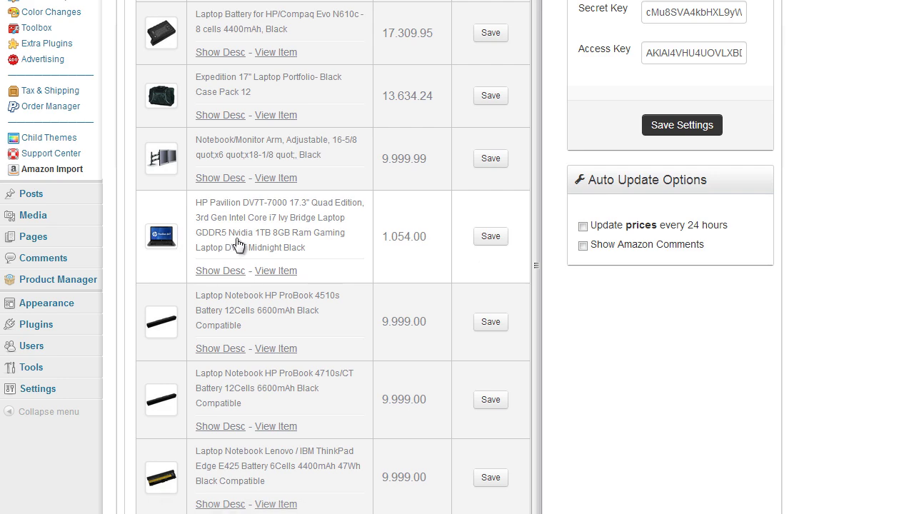
- Save the HP Pavilion DV7T-7000 laptop into the store
click(491, 237)
scroll(443, 290, up, 1)
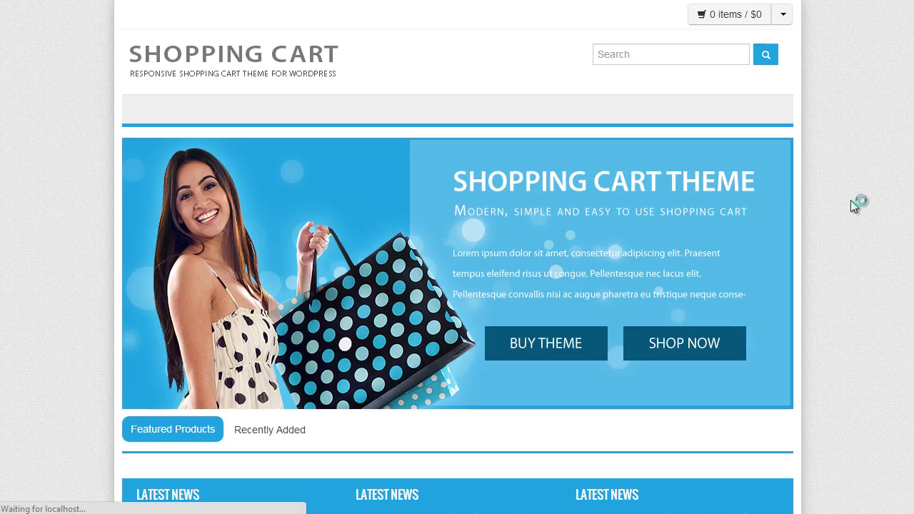
scroll(821, 410, down, 2)
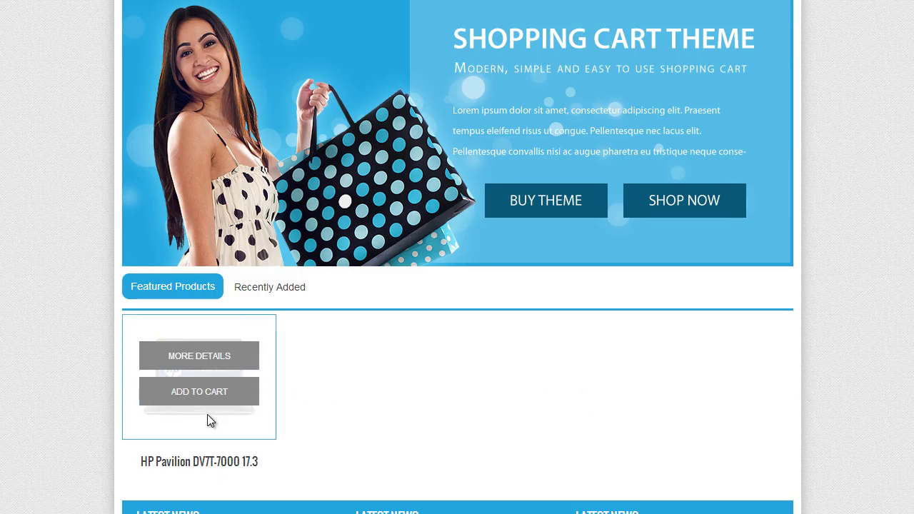
scroll(739, 398, up, 2)
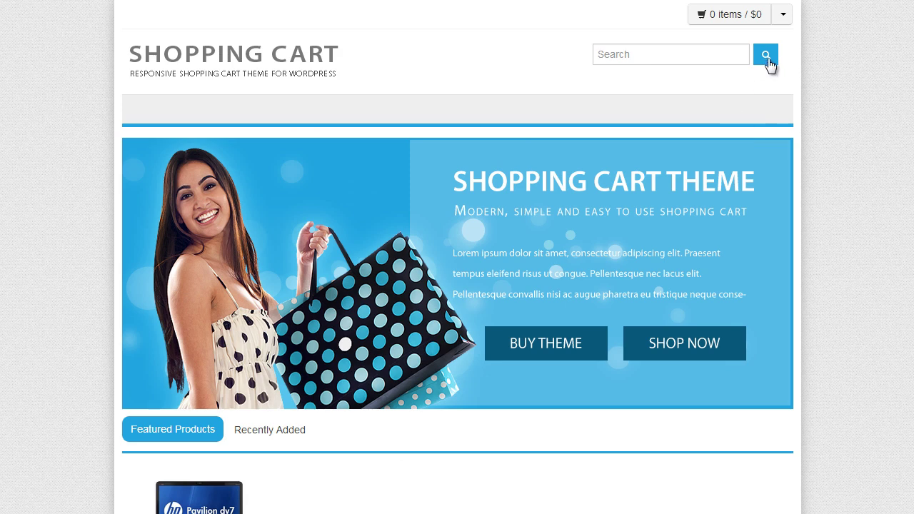
- Find the HP Pavilion on the storefront, open its details page and view another photo
click(767, 60)
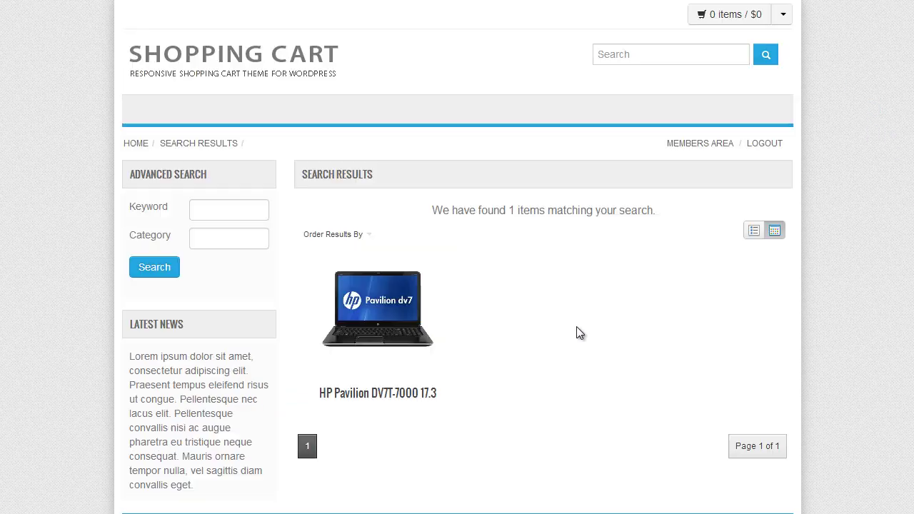
click(385, 292)
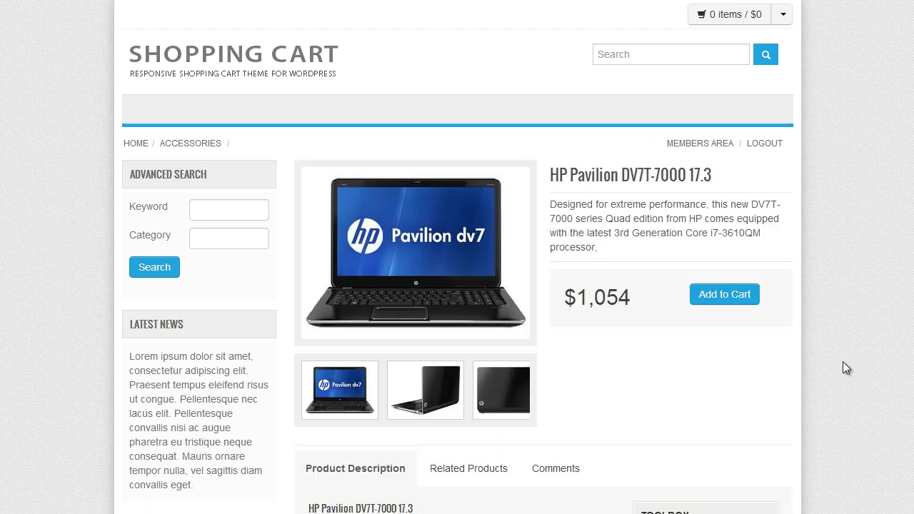
scroll(807, 265, down, 1)
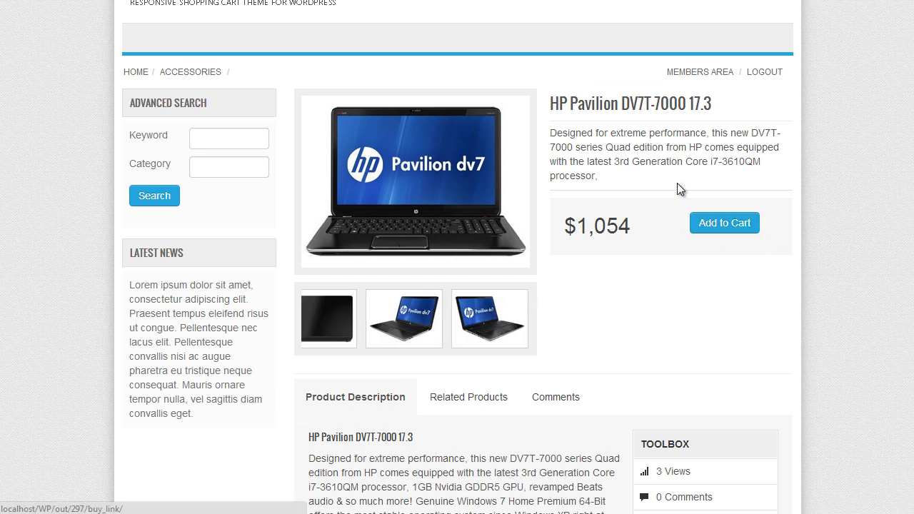
click(466, 325)
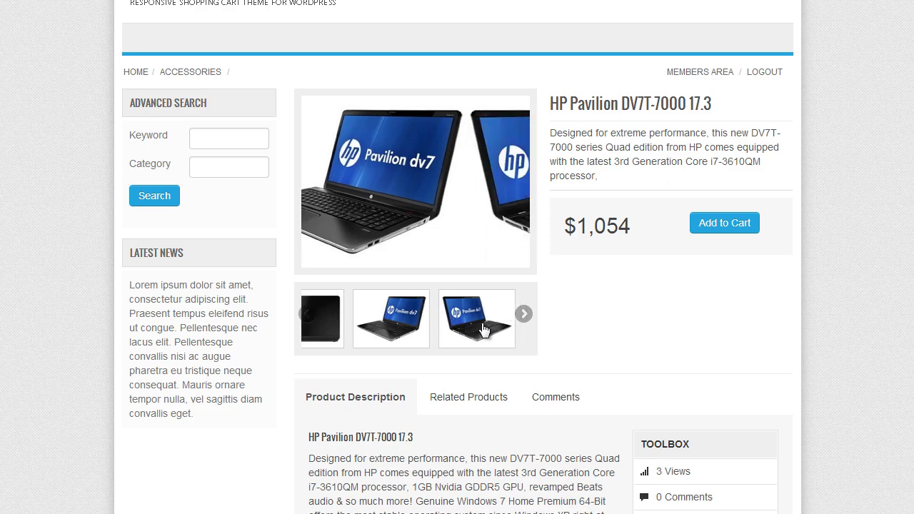
scroll(515, 312, down, 3)
scroll(449, 322, down, 2)
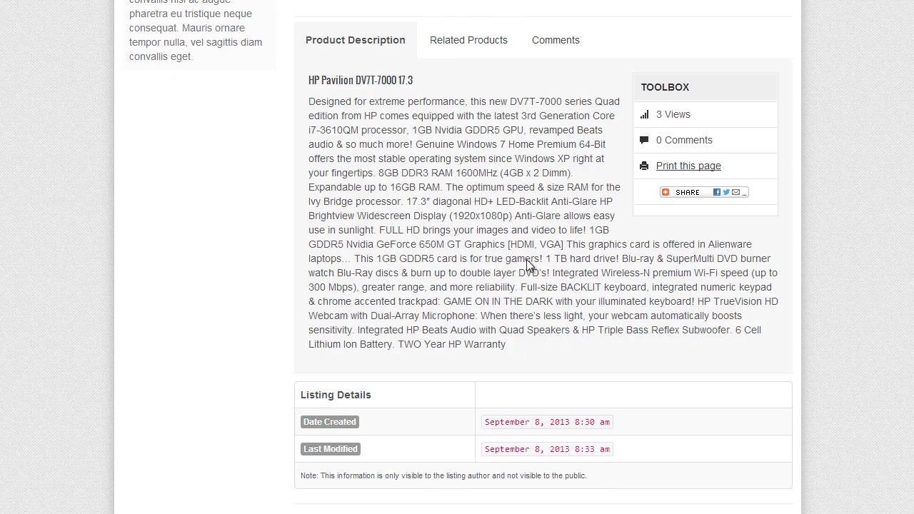
scroll(527, 262, up, 2)
- Browse the laptop's Related, Comments and Description tabs and click into the comment form
click(491, 203)
click(565, 199)
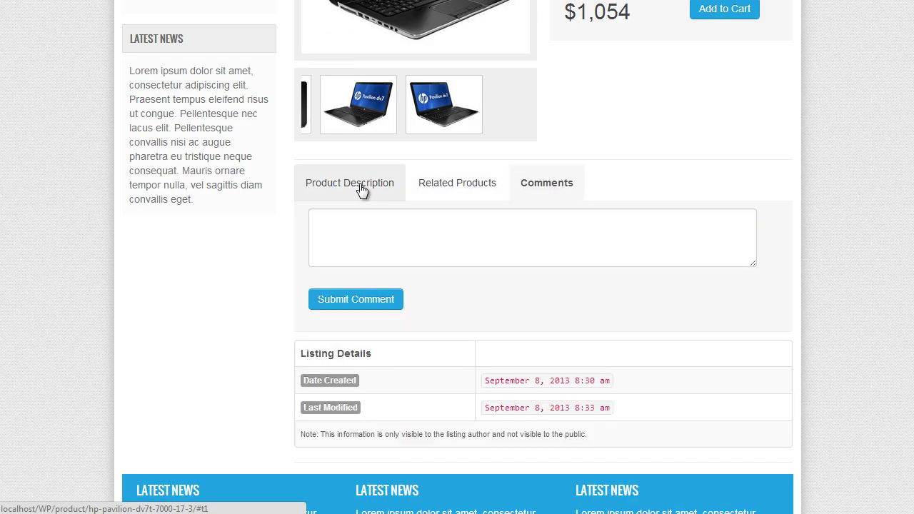
click(363, 188)
scroll(483, 311, up, 2)
scroll(525, 317, down, 1)
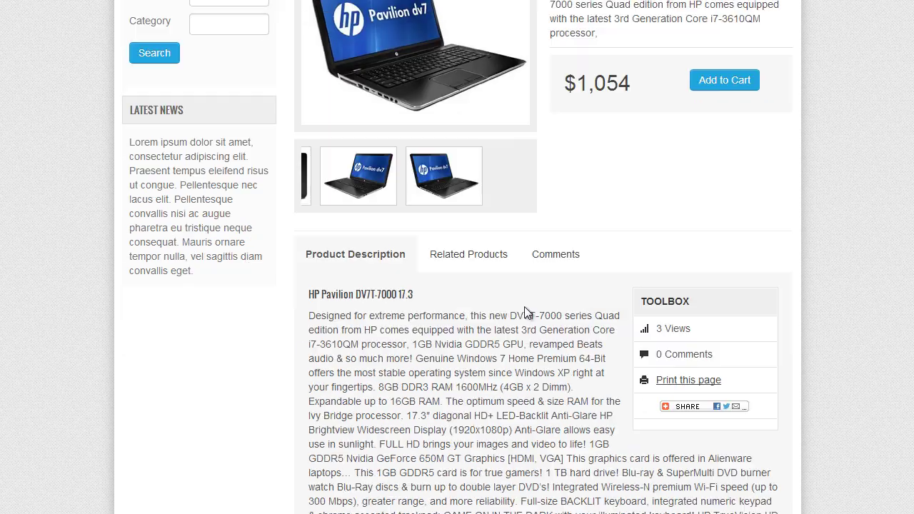
scroll(544, 306, down, 1)
click(556, 185)
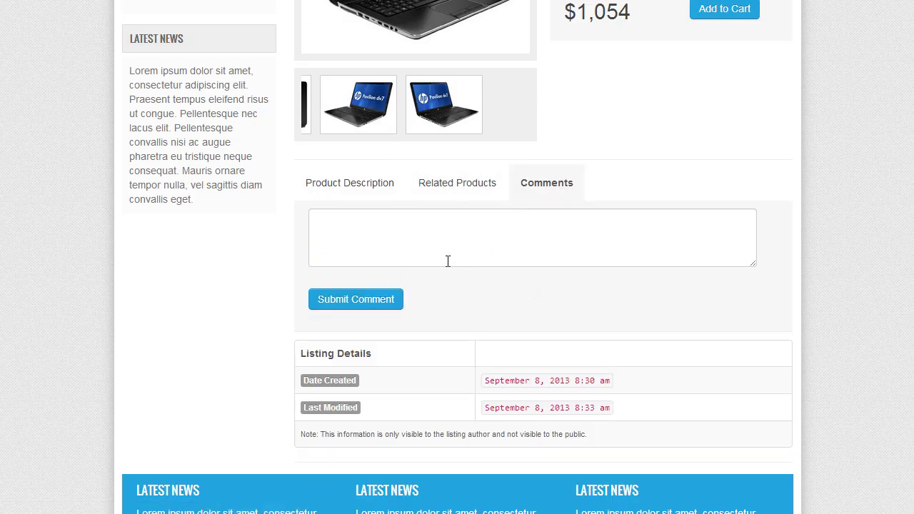
click(371, 241)
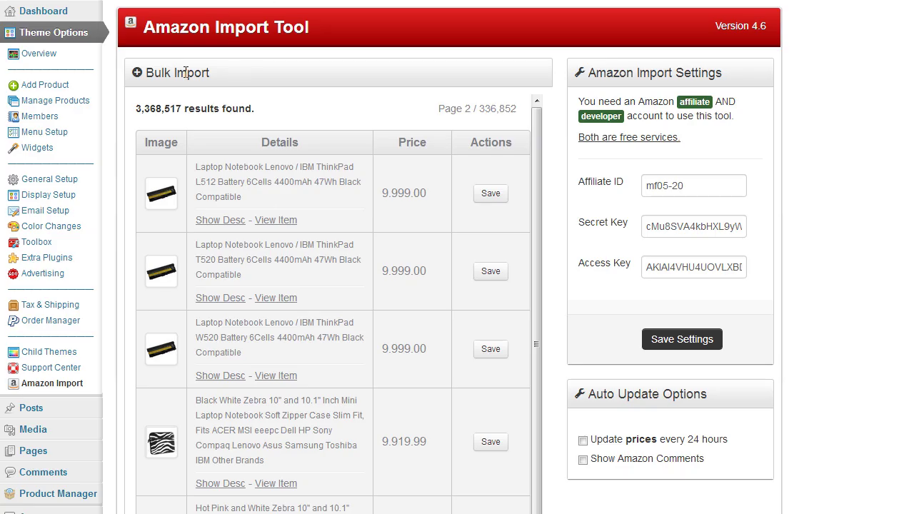
- Enable Show Amazon Comments and view the laptop's comments and reviews
scroll(594, 279, down, 3)
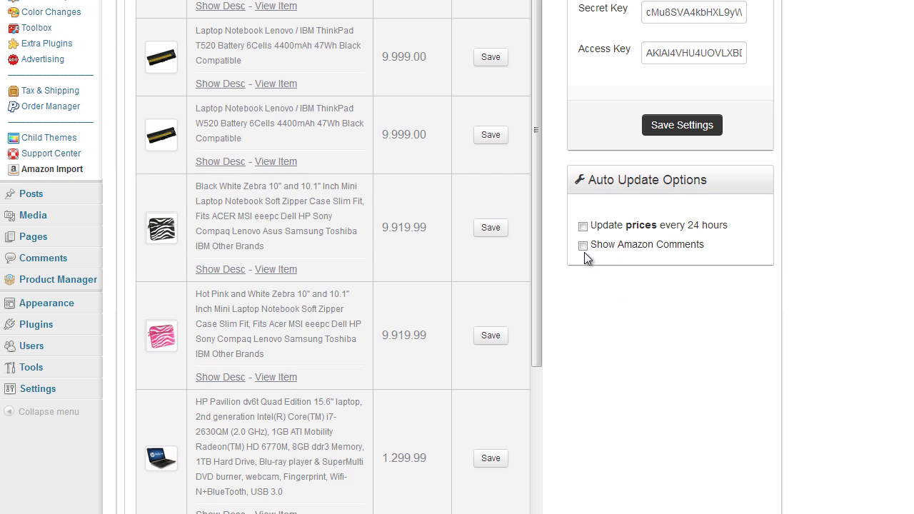
click(583, 246)
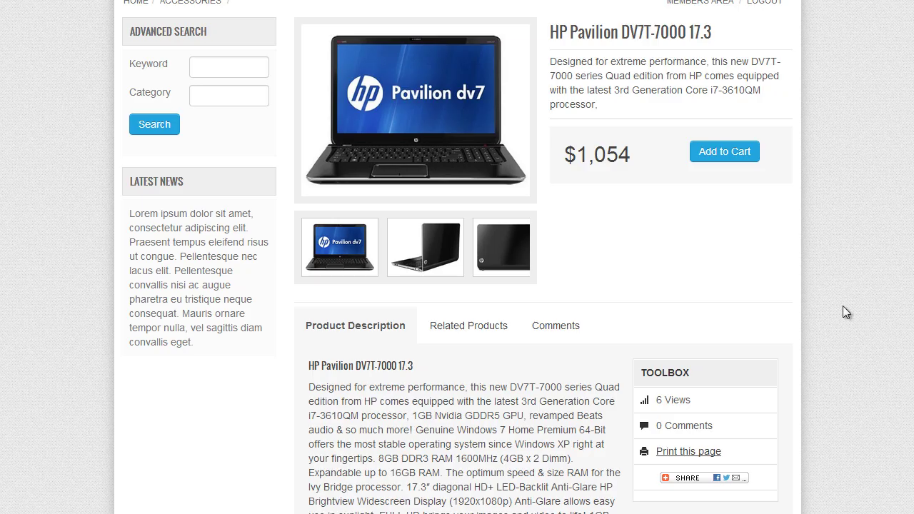
scroll(843, 306, down, 1)
scroll(602, 321, up, 2)
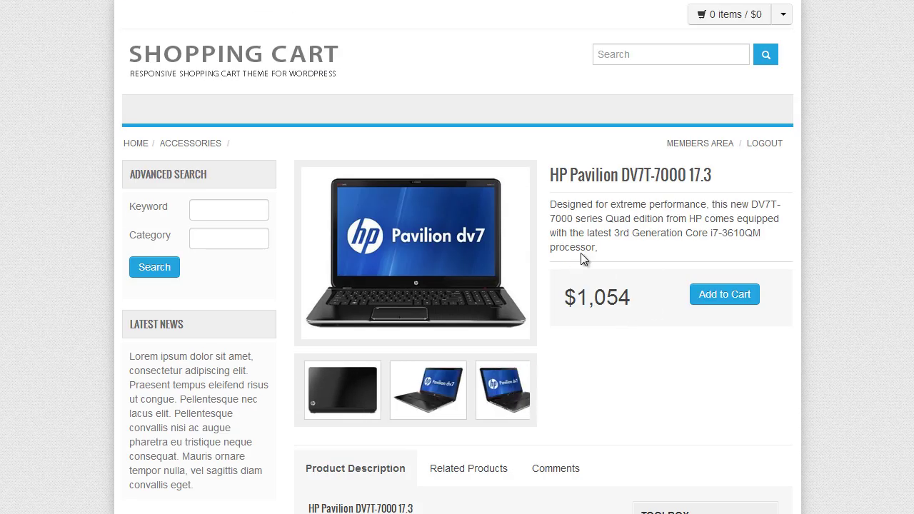
scroll(571, 256, down, 3)
click(555, 254)
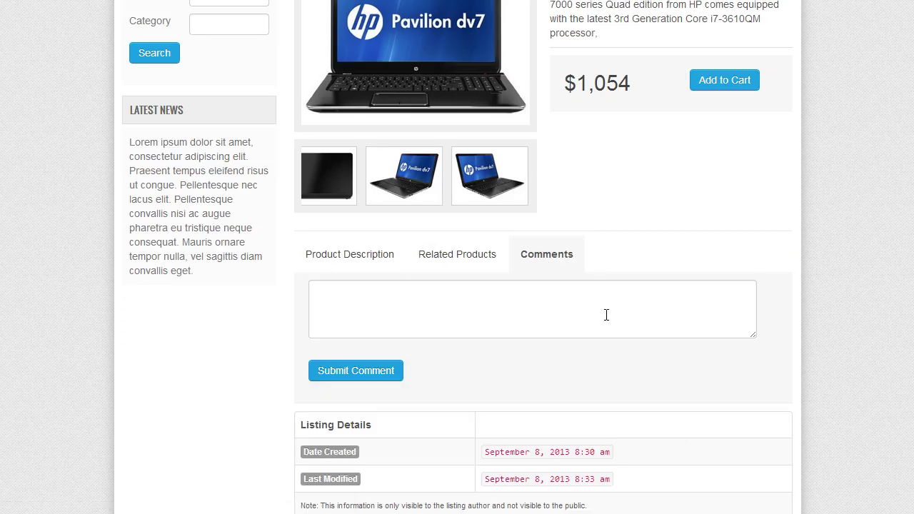
scroll(590, 334, up, 2)
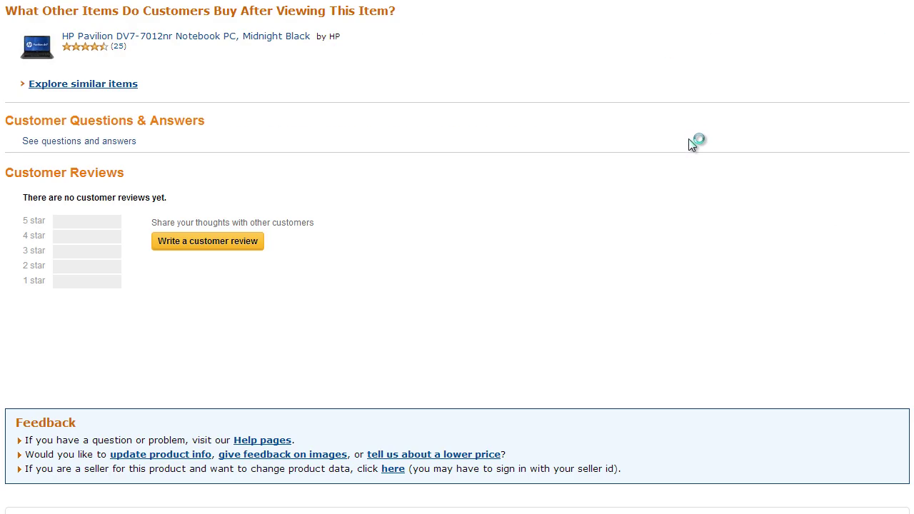
scroll(700, 135, down, 1)
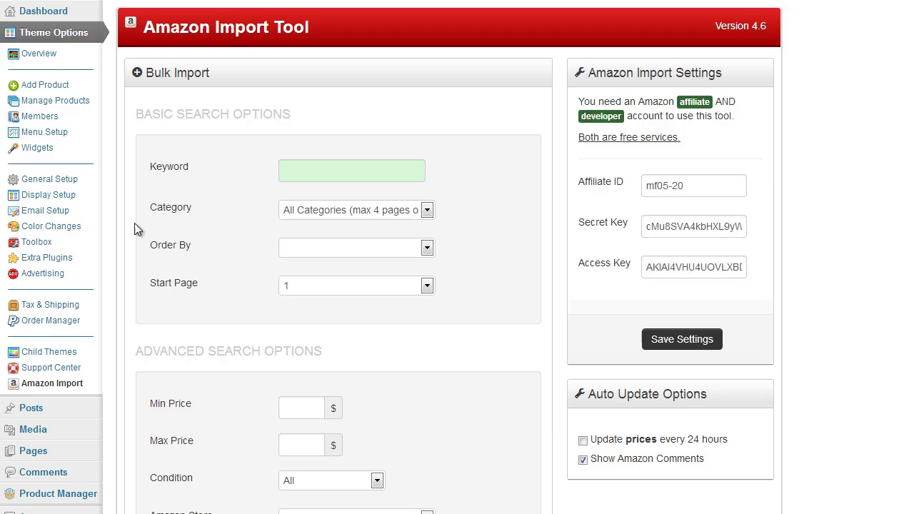
- Run an Amazon bulk-import search for the keyword 'handbag'
click(70, 386)
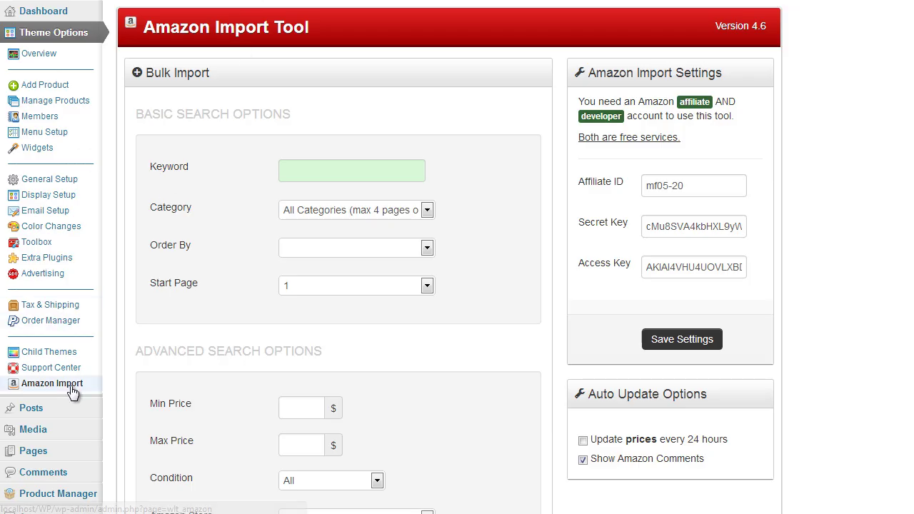
click(332, 169)
text(han)
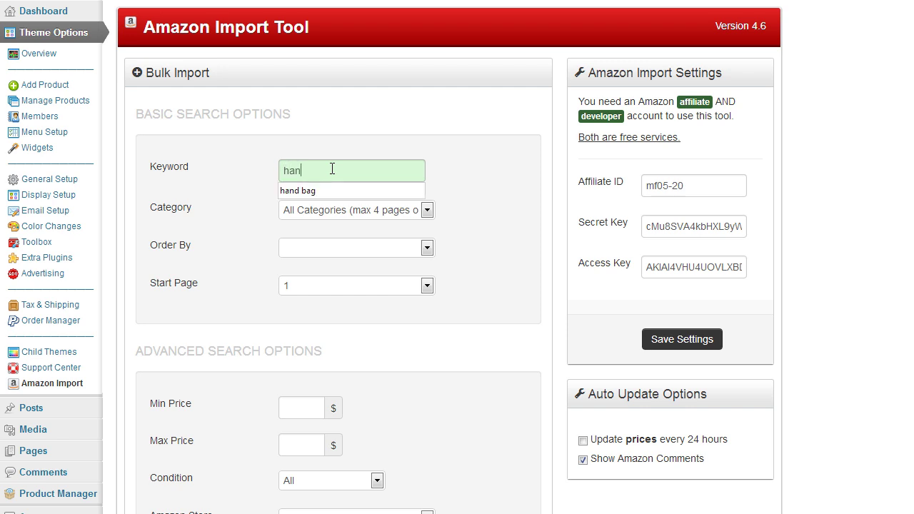
text(dbag)
key(Return)
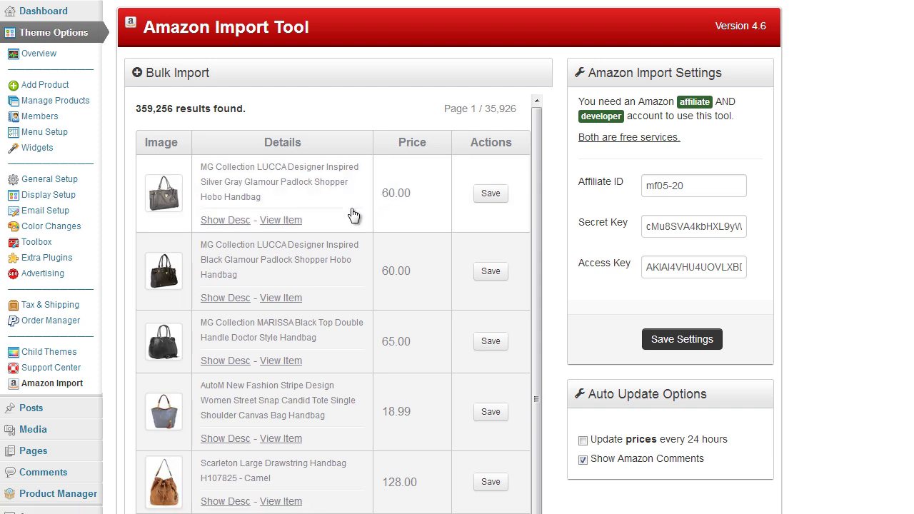
- Open the first handbag result's Amazon page in a new tab and dismiss the sign-in popup
right_click(285, 223)
click(308, 230)
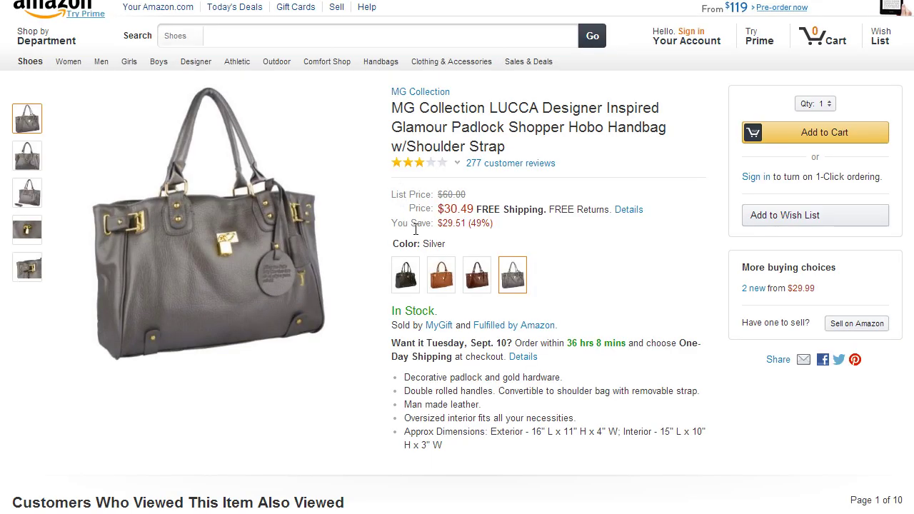
scroll(565, 229, down, 20)
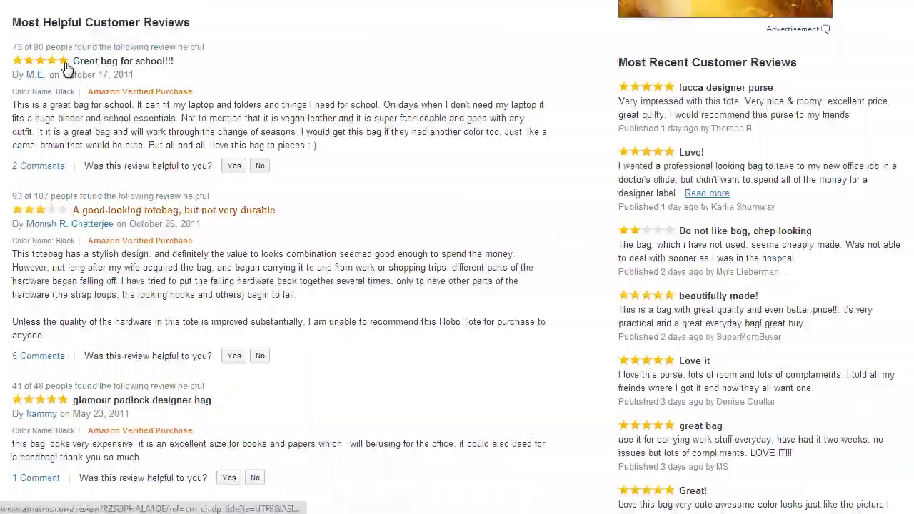
scroll(87, 216, up, 10)
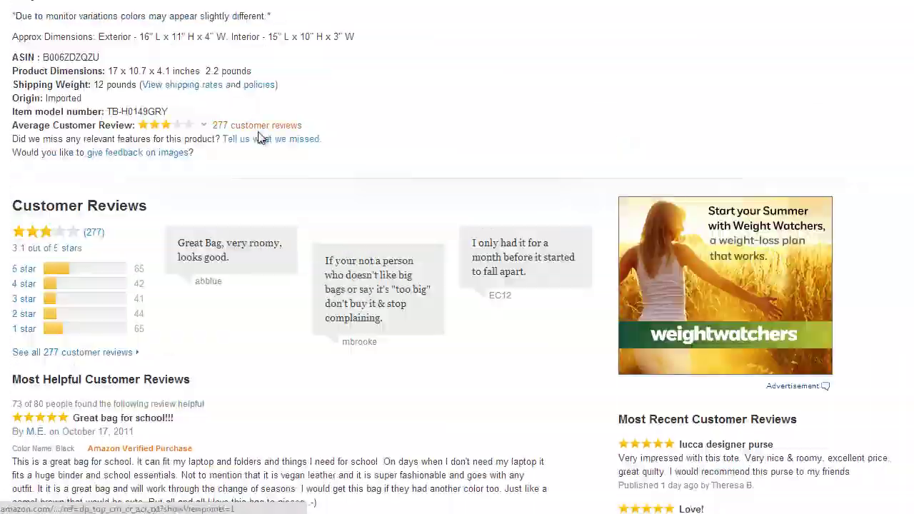
scroll(306, 220, up, 7)
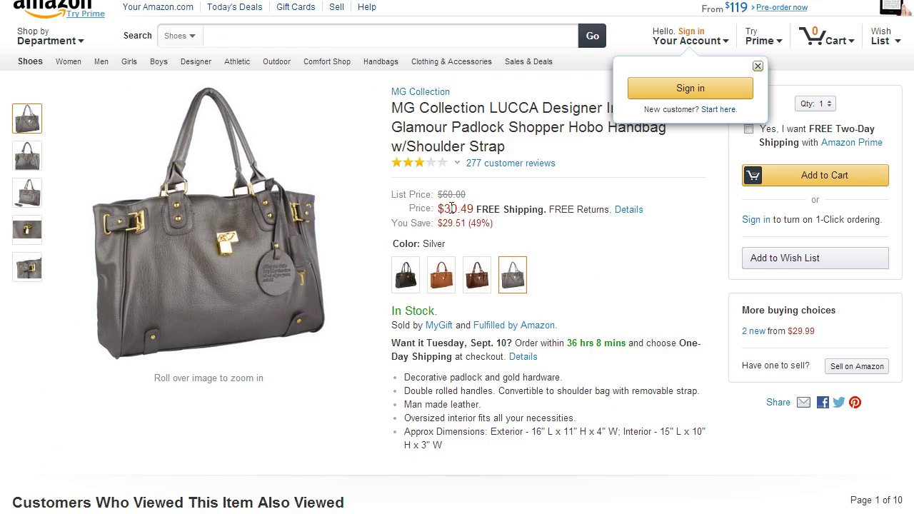
click(500, 200)
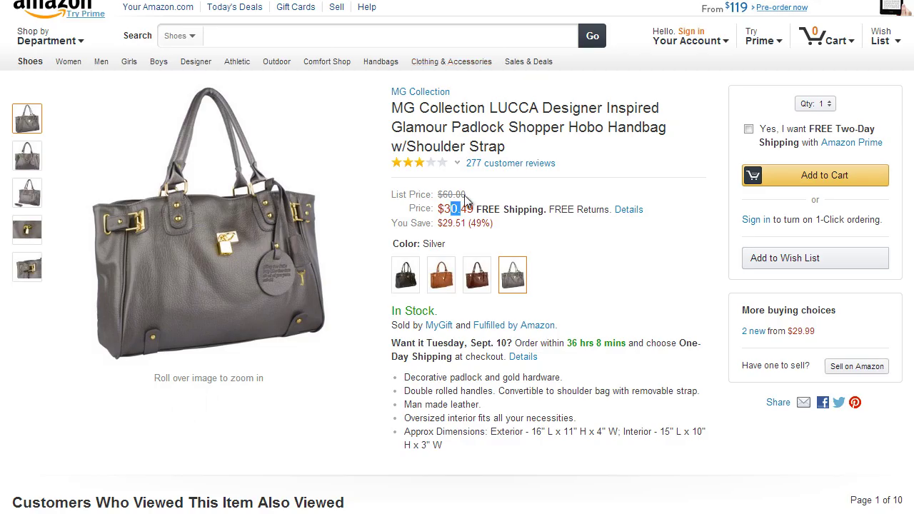
- Compare the LUCCA handbag's $60.00 list price with its $30.49 price
click(471, 195)
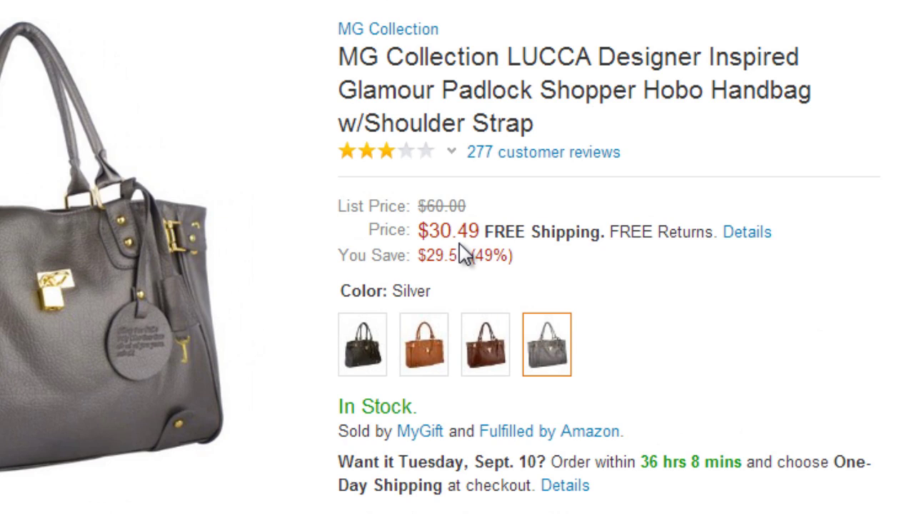
drag(474, 200, 420, 205)
click(486, 210)
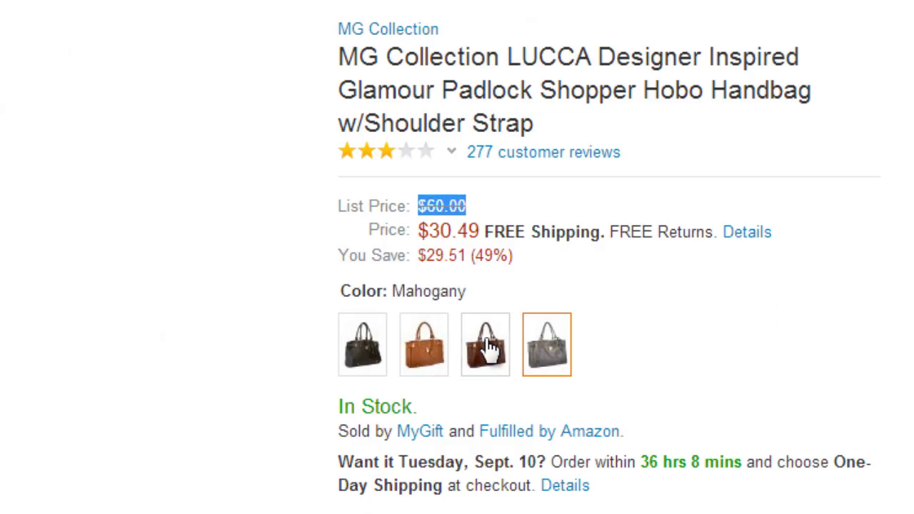
drag(473, 230, 418, 230)
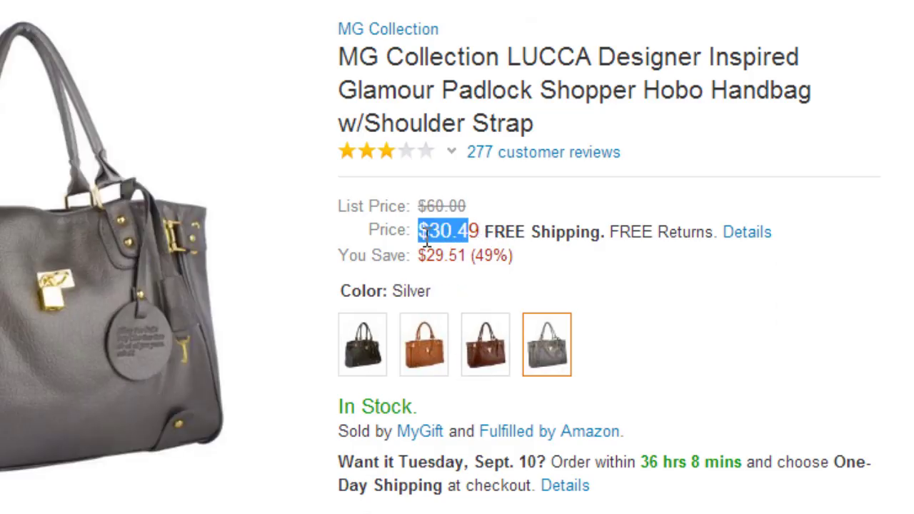
click(504, 210)
drag(484, 230, 451, 230)
click(480, 211)
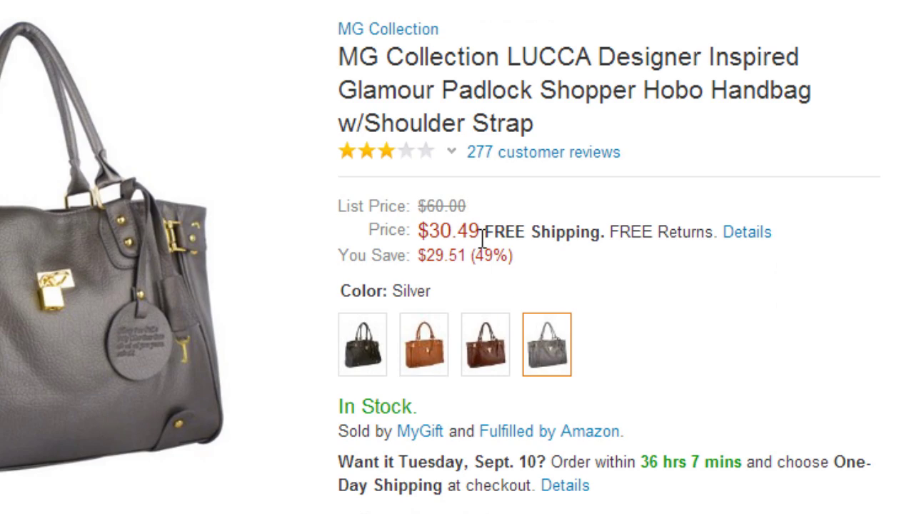
drag(472, 232, 420, 232)
click(443, 206)
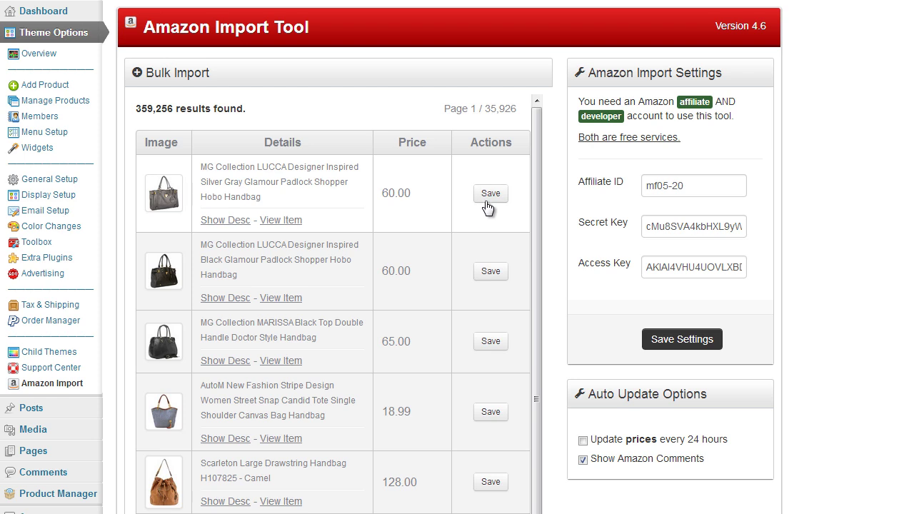
- Import the silver gray LUCCA handbag and list all storefront products
click(489, 197)
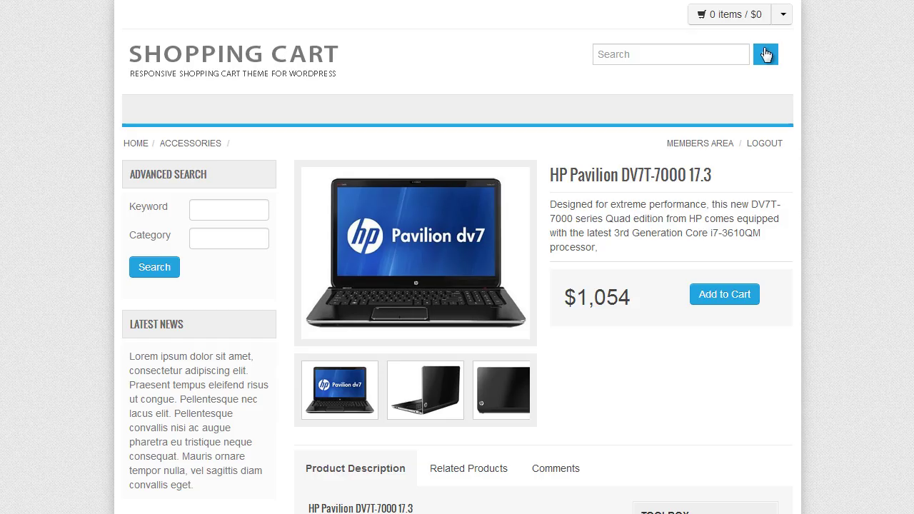
click(765, 54)
scroll(811, 143, down, 1)
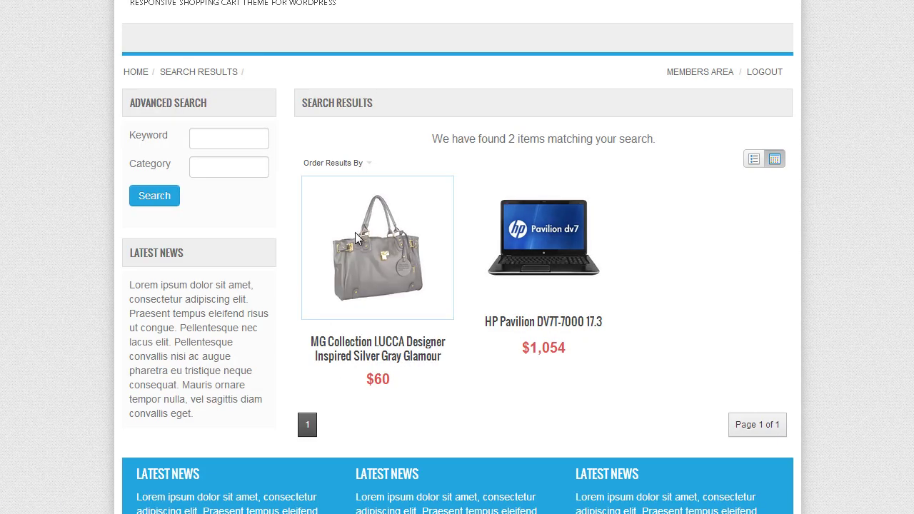
- View the imported handbag's $60 storefront product page, with its photos and description
mouse_move(417, 243)
click(404, 227)
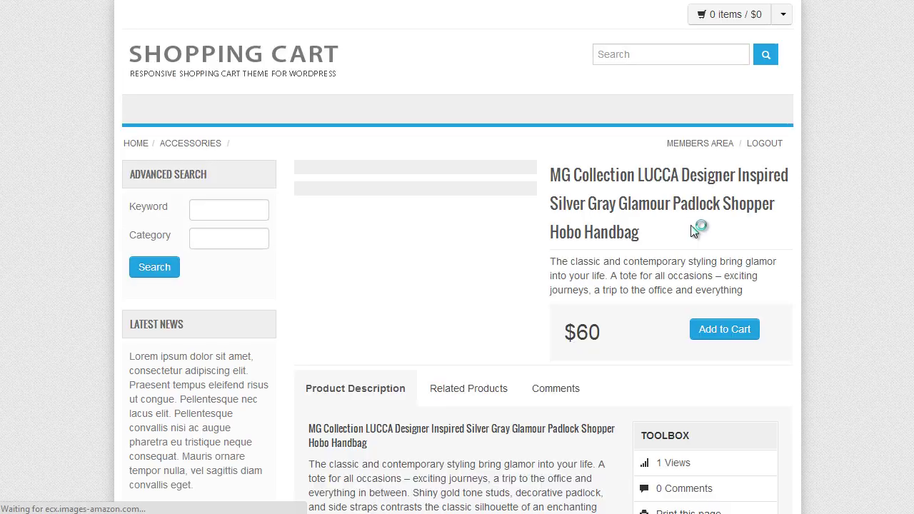
scroll(821, 329, down, 2)
scroll(846, 329, up, 2)
scroll(772, 222, down, 2)
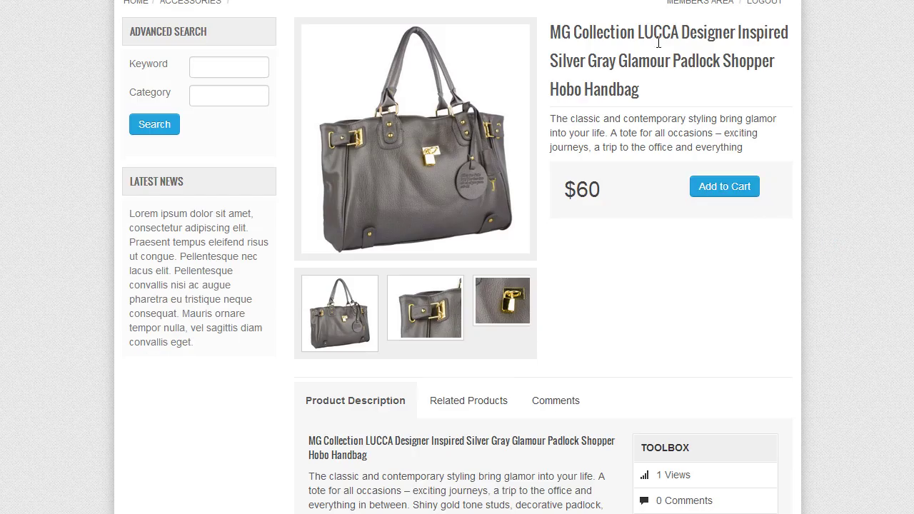
scroll(403, 315, down, 2)
scroll(393, 372, up, 2)
scroll(671, 308, down, 3)
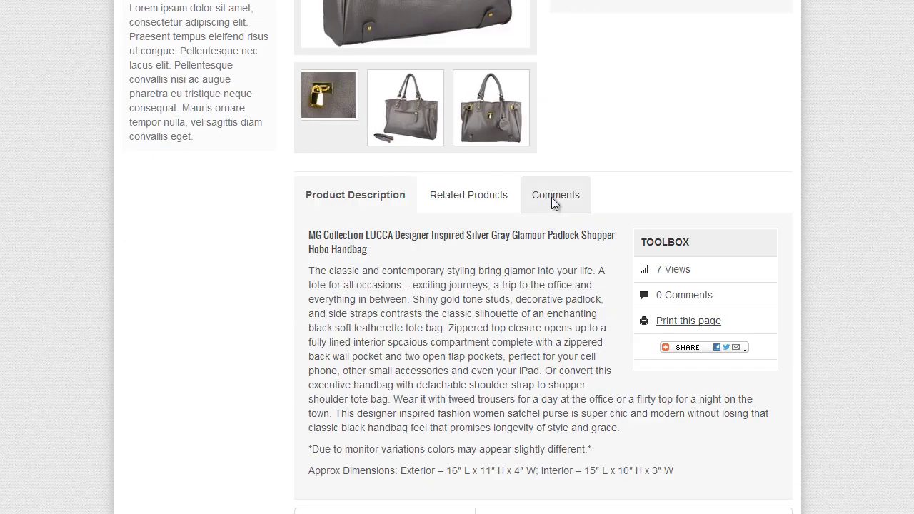
click(551, 197)
scroll(811, 189, down, 2)
scroll(809, 183, down, 1)
scroll(722, 262, down, 1)
scroll(822, 253, down, 1)
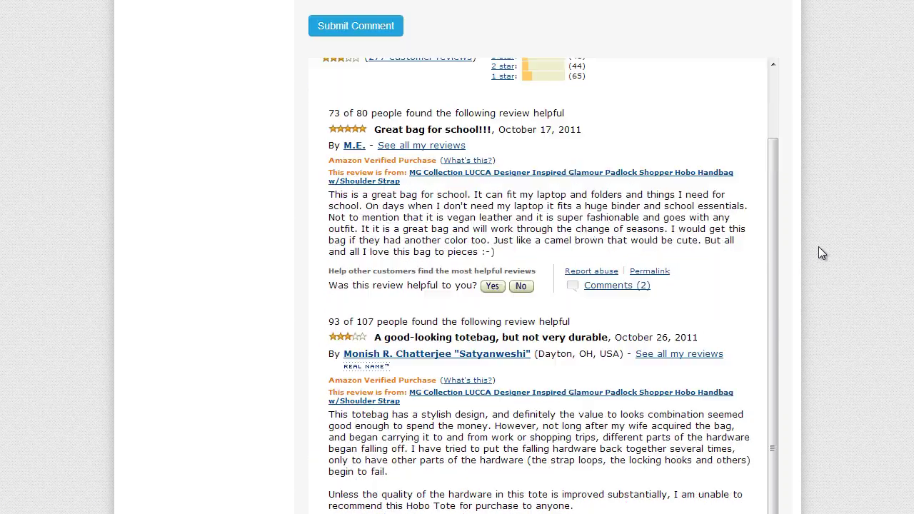
scroll(701, 232, down, 5)
scroll(701, 233, up, 10)
scroll(802, 302, down, 3)
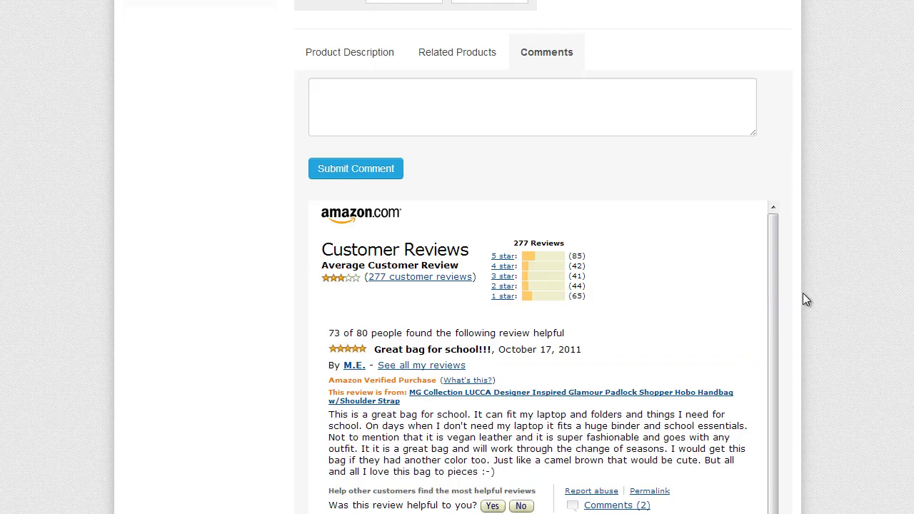
scroll(729, 266, down, 2)
scroll(683, 242, up, 2)
scroll(818, 253, down, 4)
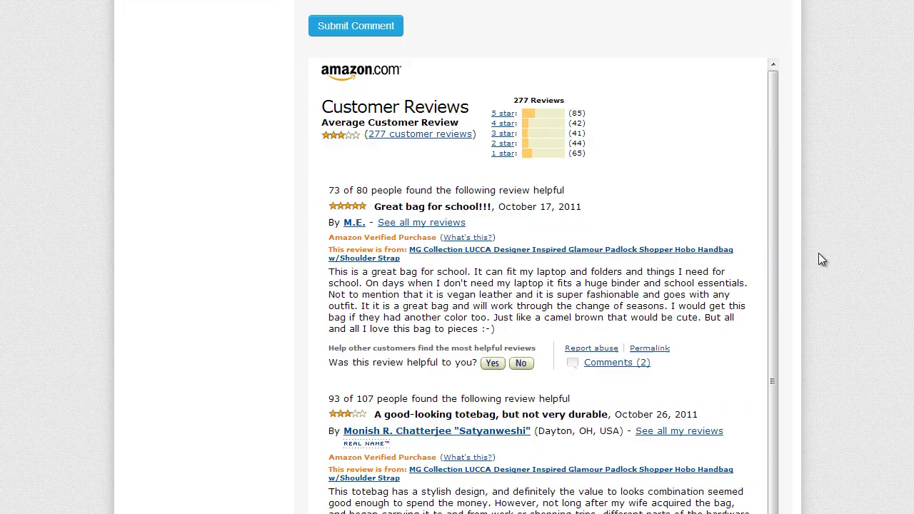
scroll(819, 252, up, 4)
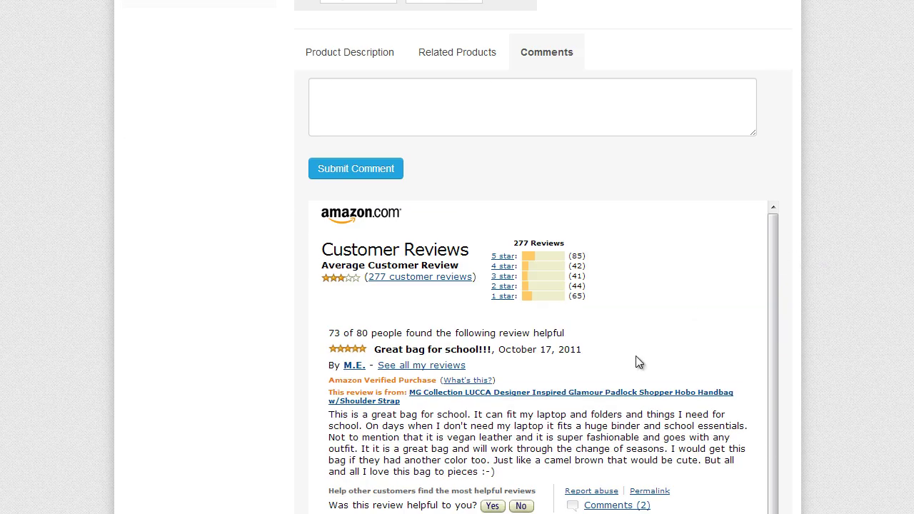
scroll(892, 341, down, 2)
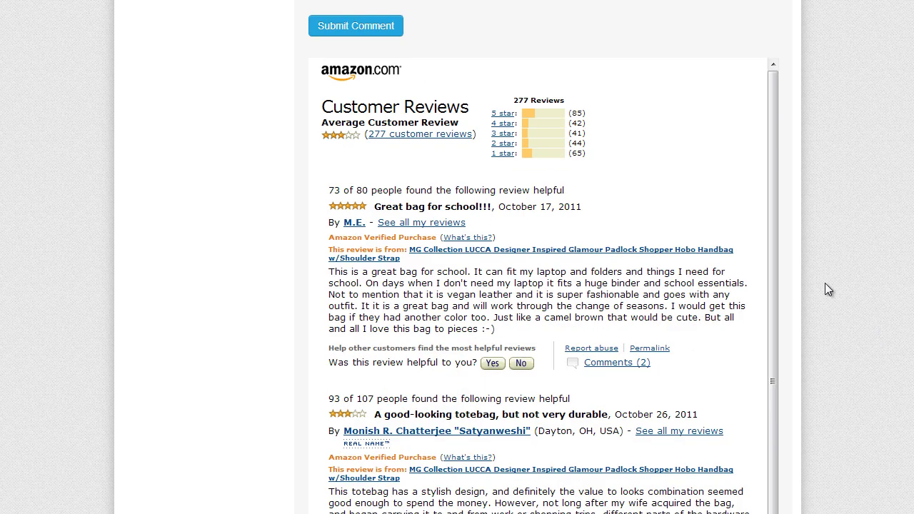
drag(775, 260, 769, 145)
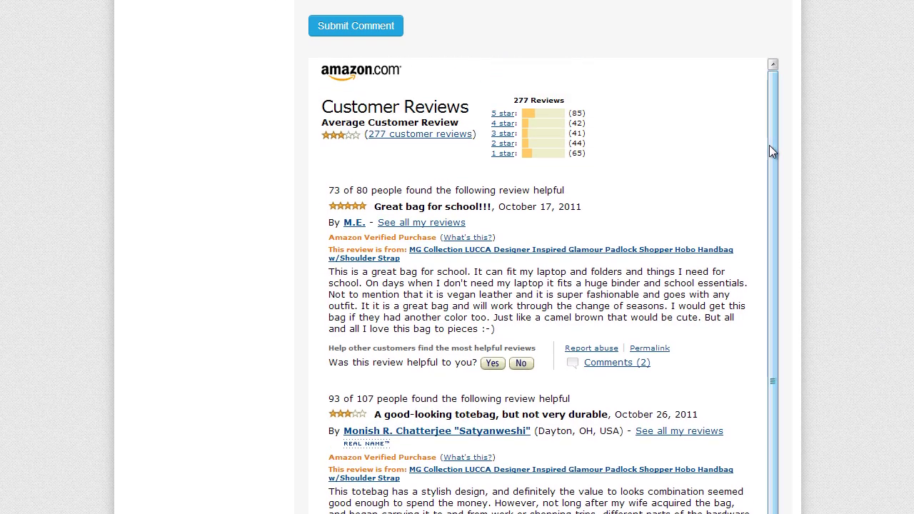
scroll(877, 301, up, 2)
scroll(628, 364, up, 4)
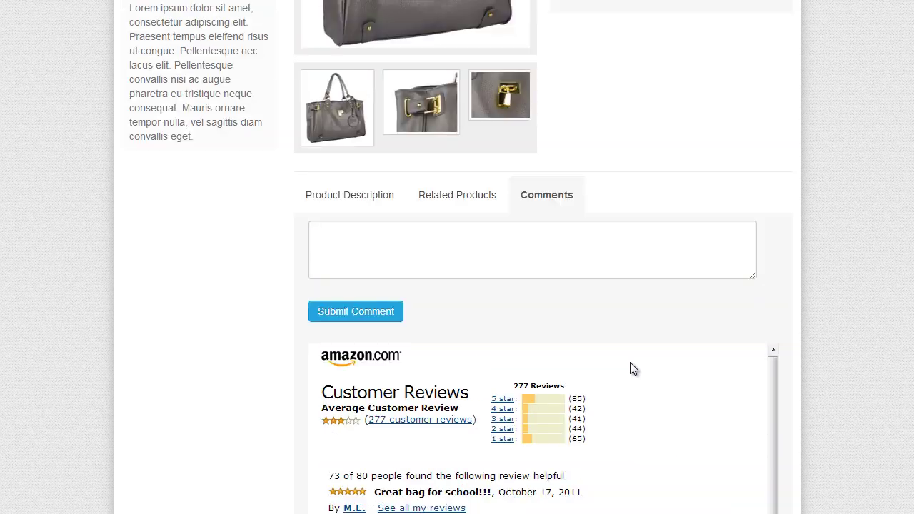
click(349, 338)
scroll(616, 288, up, 3)
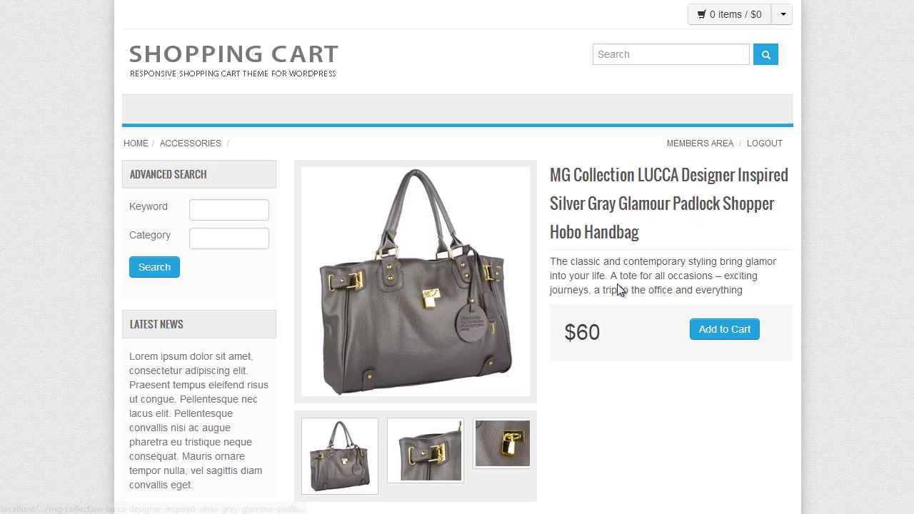